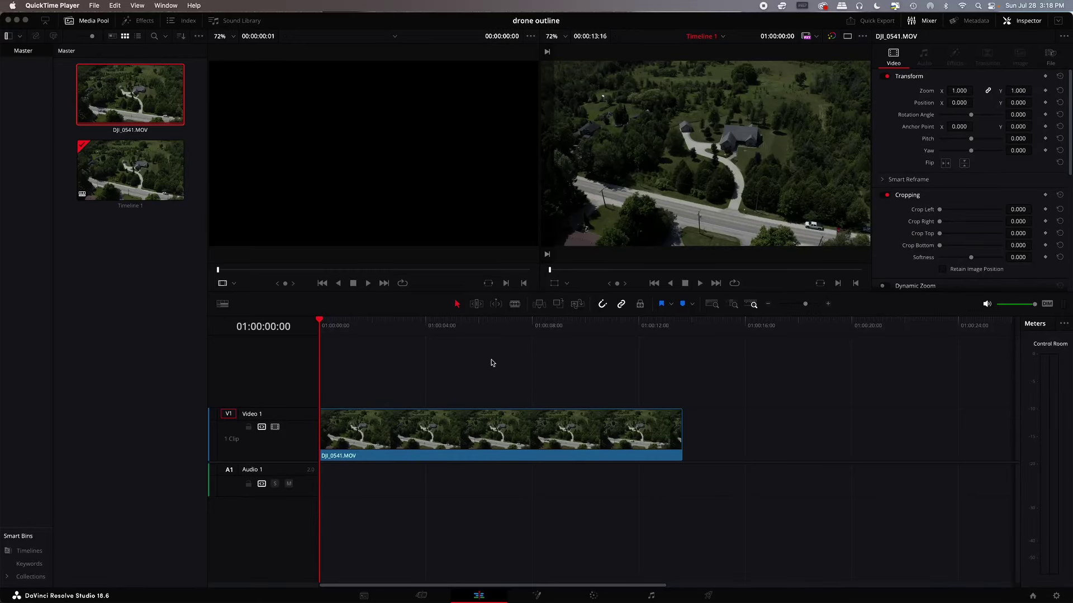
Preview the DJI_0541.MOV drone clip, rewind to its start, and convert it to a New Fusion Clip
{"action": "left_click", "coordinate": [358, 333]}
{"action": "key", "text": "space"}
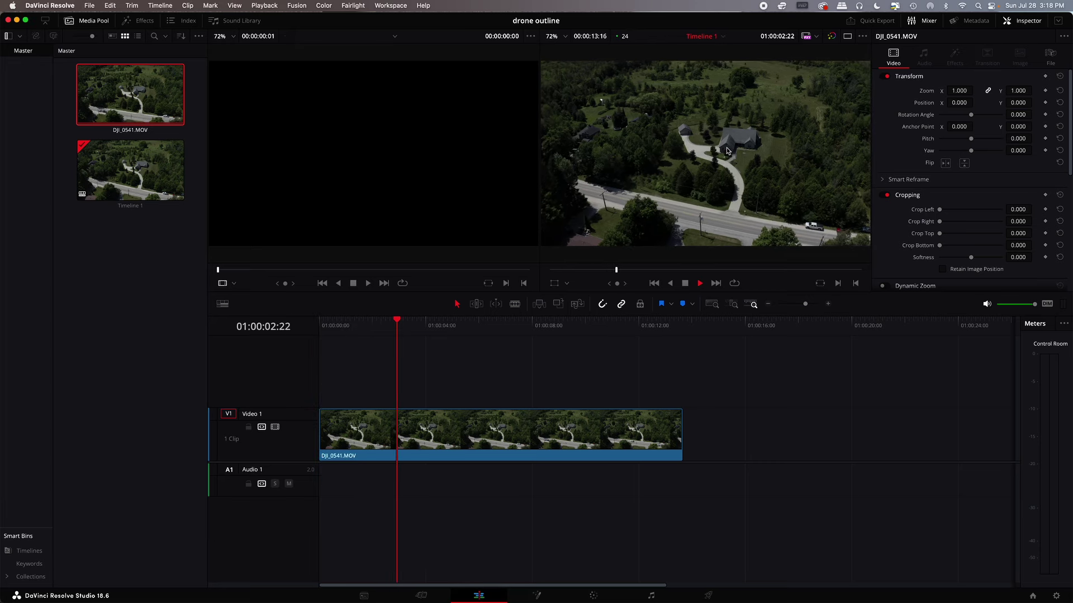
{"action": "key", "text": "space"}
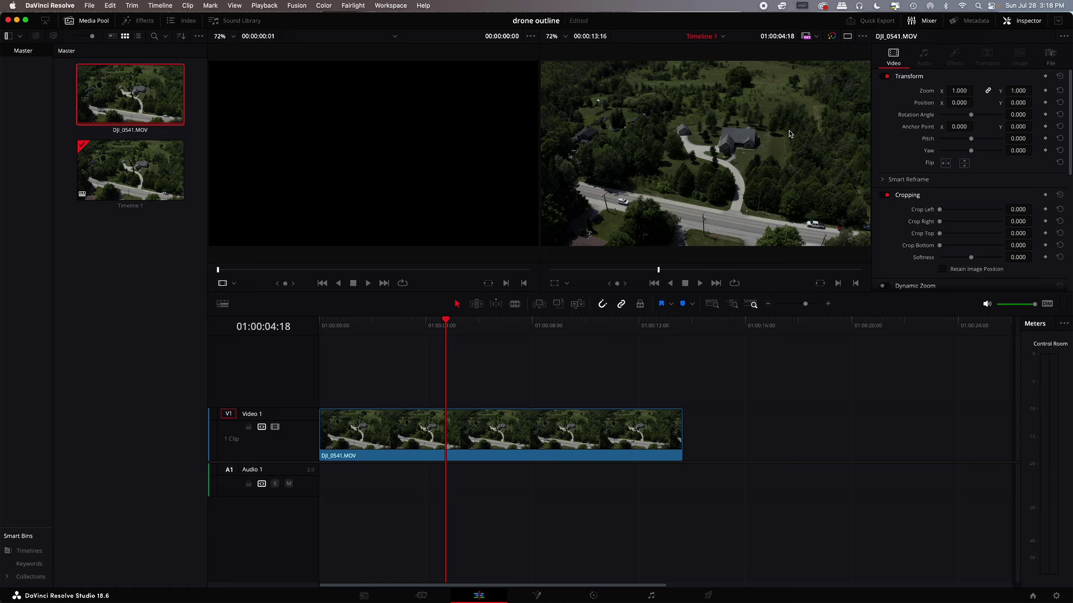
{"action": "left_click_drag", "start_coordinate": [445, 320], "coordinate": [244, 314]}
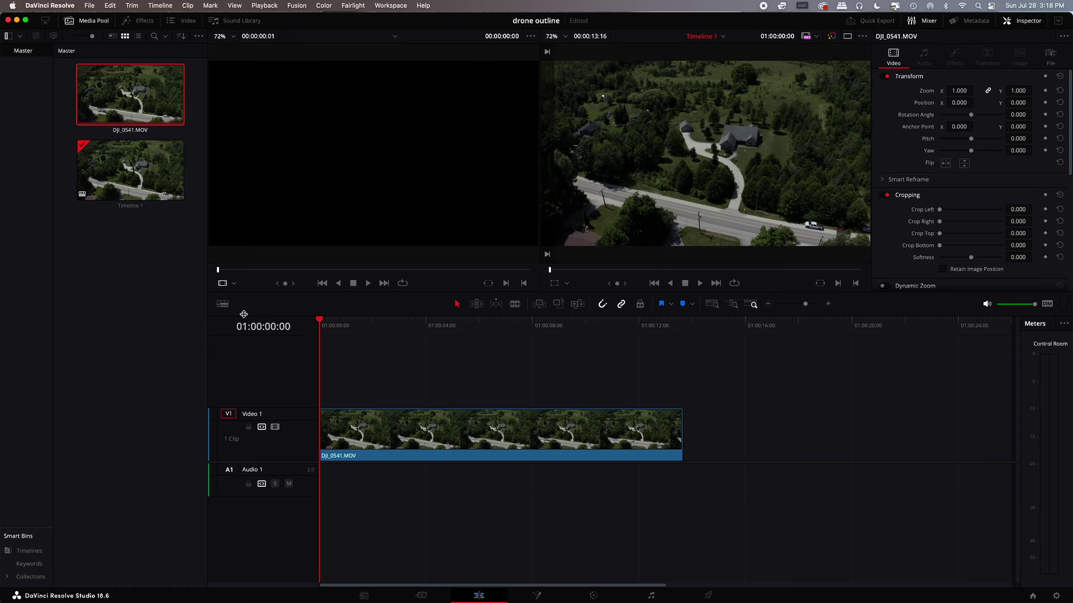
{"action": "right_click", "coordinate": [484, 423]}
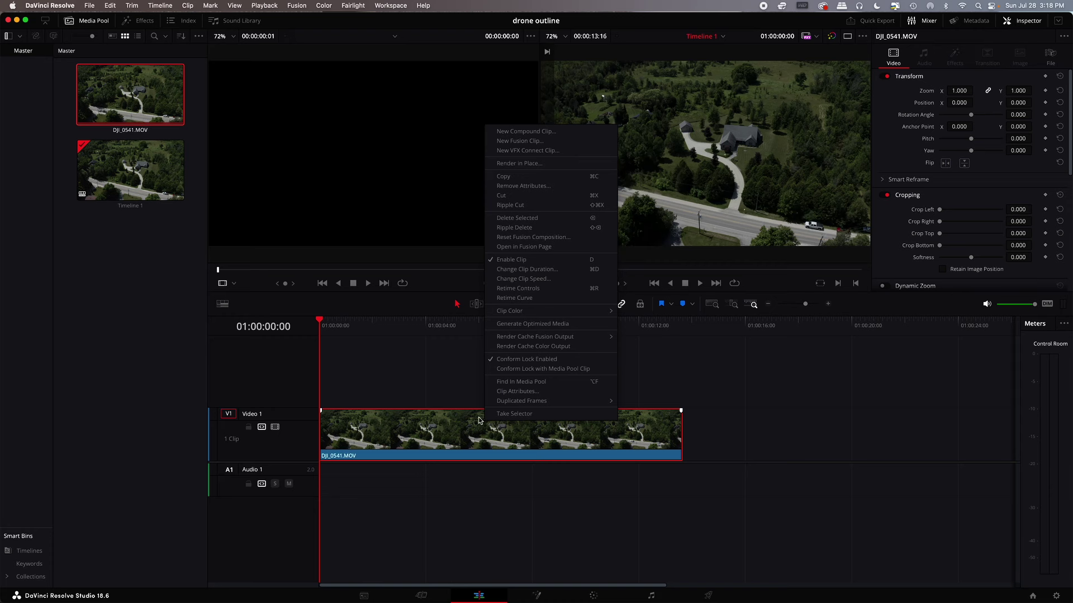
{"action": "left_click", "coordinate": [528, 144]}
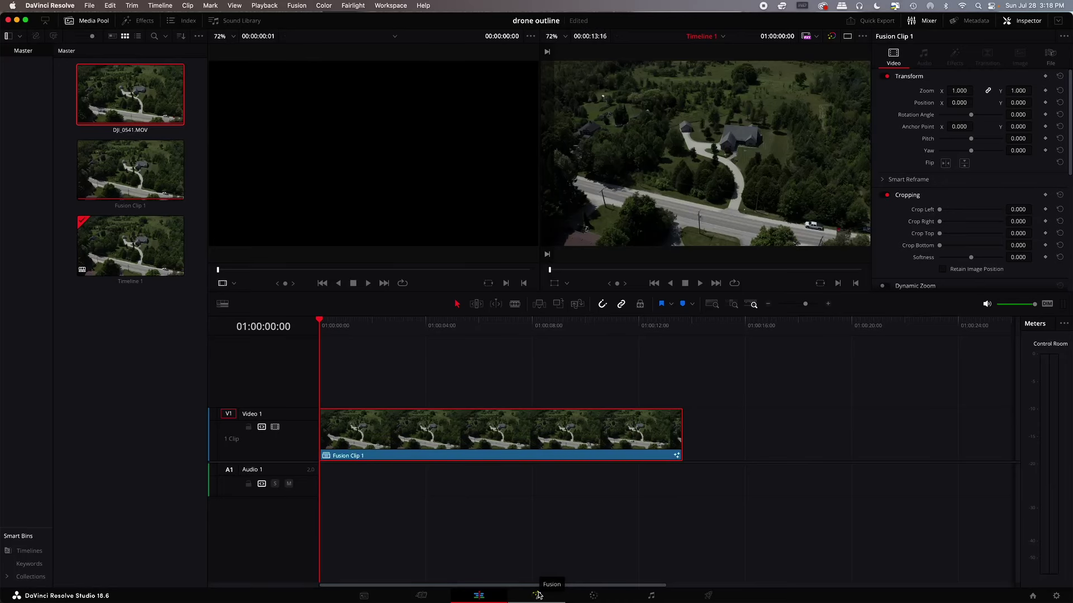
Open Fusion Clip 1 on the Fusion page and scrub the ruler back to frame 0
{"action": "left_click", "coordinate": [537, 594]}
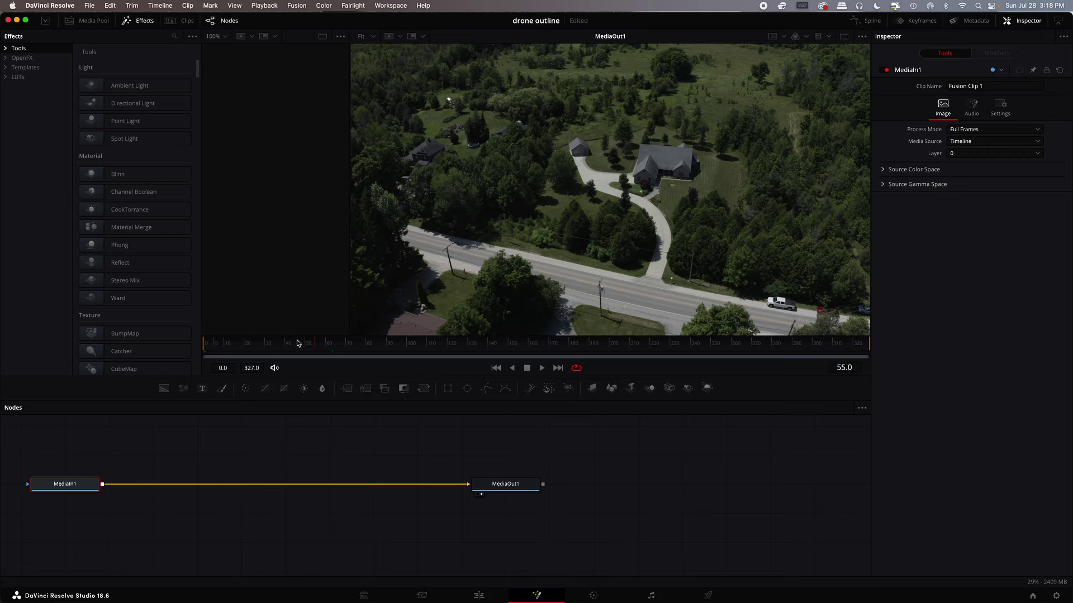
{"action": "left_click_drag", "start_coordinate": [297, 343], "coordinate": [206, 347]}
Add a Tracker node from the 'tracker' tool search and place Tracker 1's smaller box beside the road
{"action": "key", "text": "shift+space"}
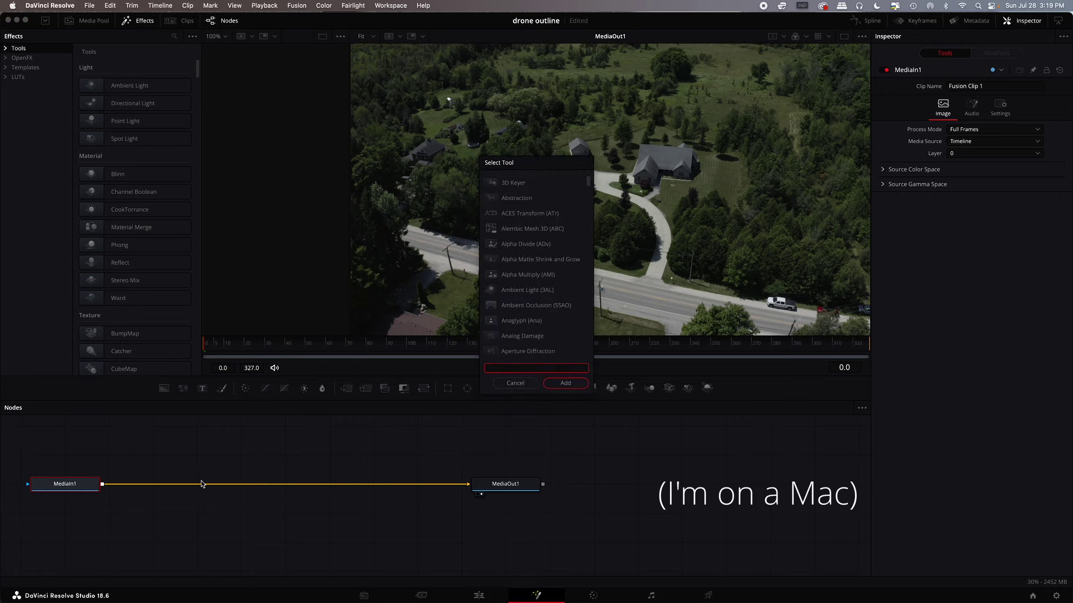
{"action": "type", "text": "tracker"}
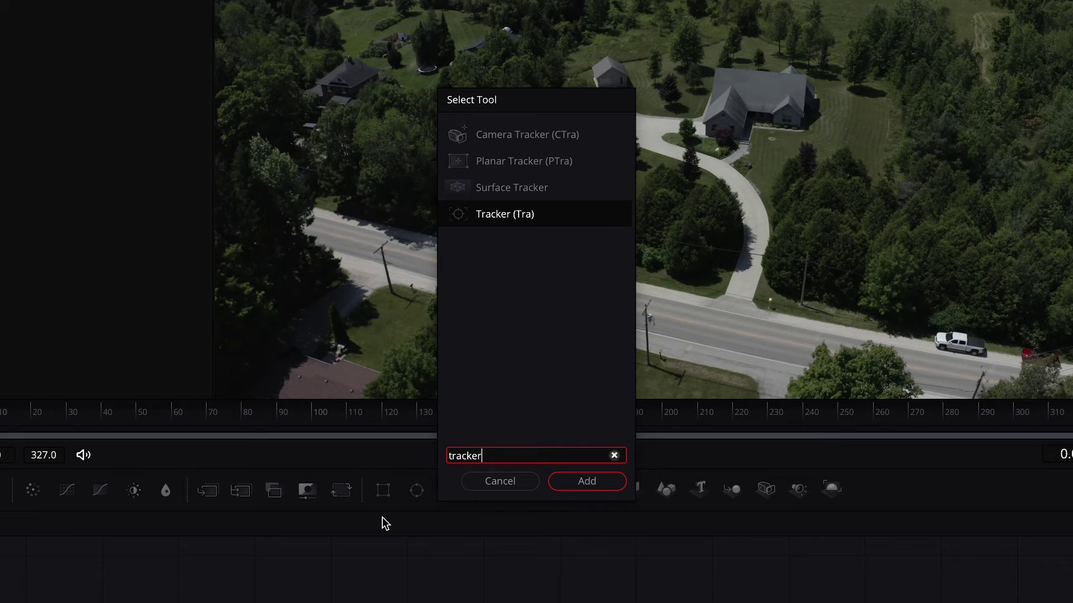
{"action": "key", "text": "Return"}
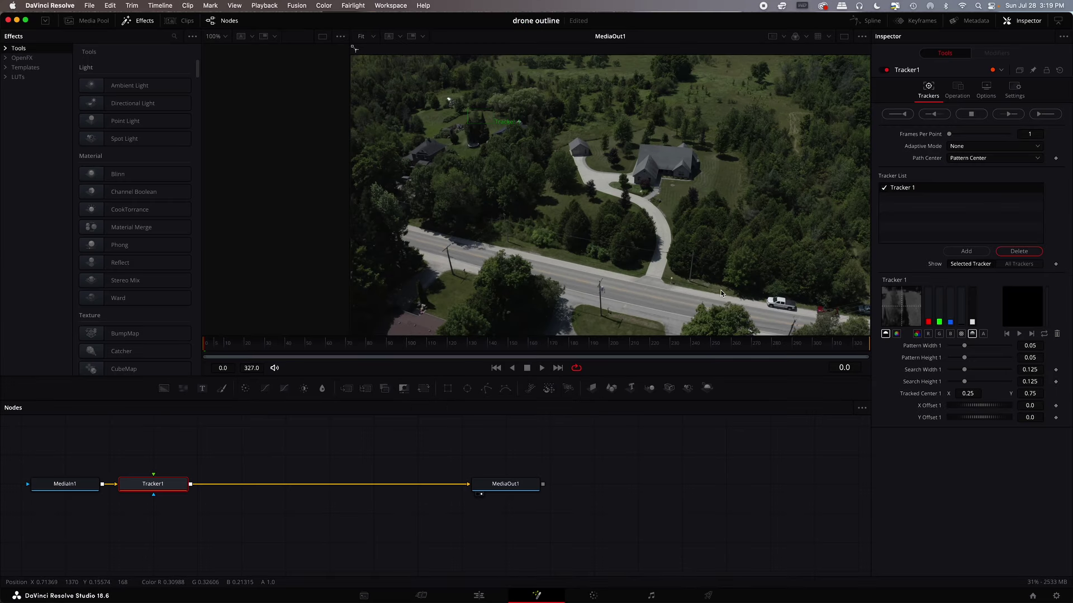
{"action": "left_click_drag", "start_coordinate": [449, 102], "coordinate": [456, 105]}
{"action": "left_click_drag", "start_coordinate": [467, 112], "coordinate": [500, 246]}
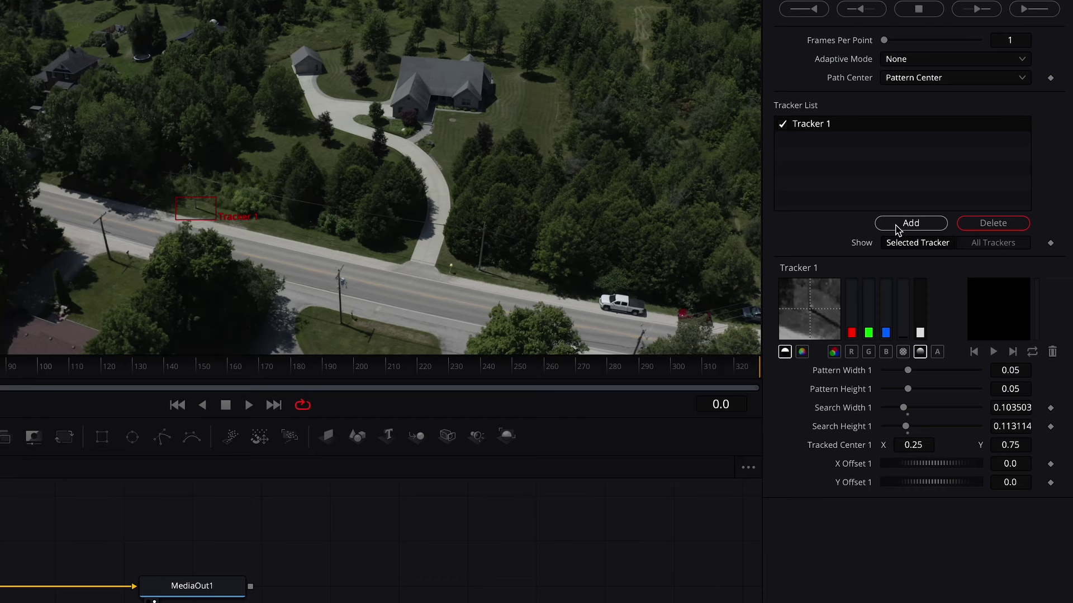
Add Trackers 2, 3 and 4 in the Tracker List, sizing and placing each box around the property
{"action": "left_click", "coordinate": [966, 251]}
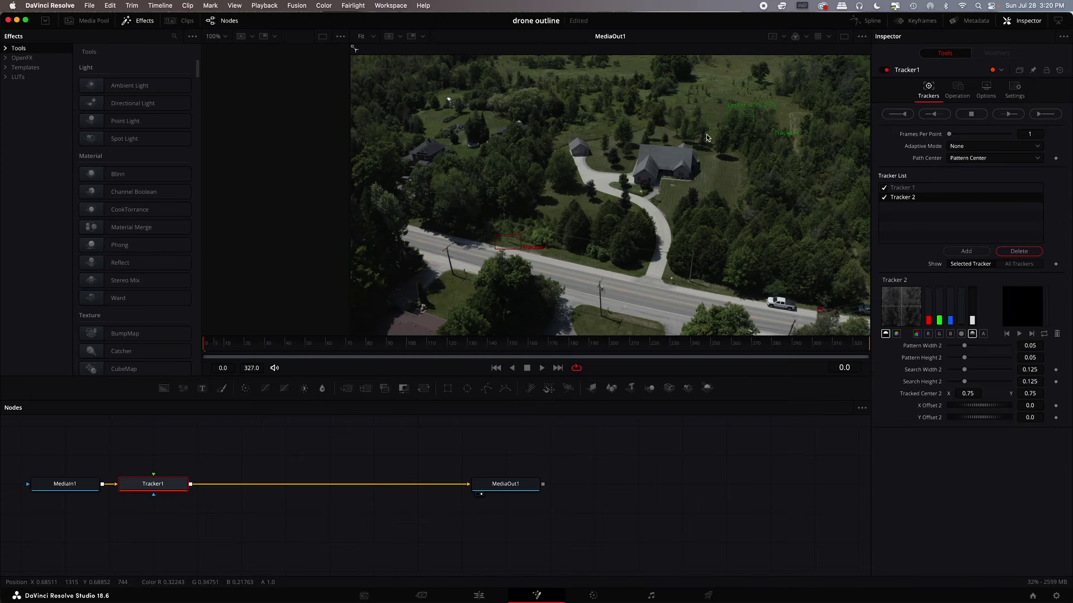
{"action": "left_click_drag", "start_coordinate": [707, 137], "coordinate": [561, 125]}
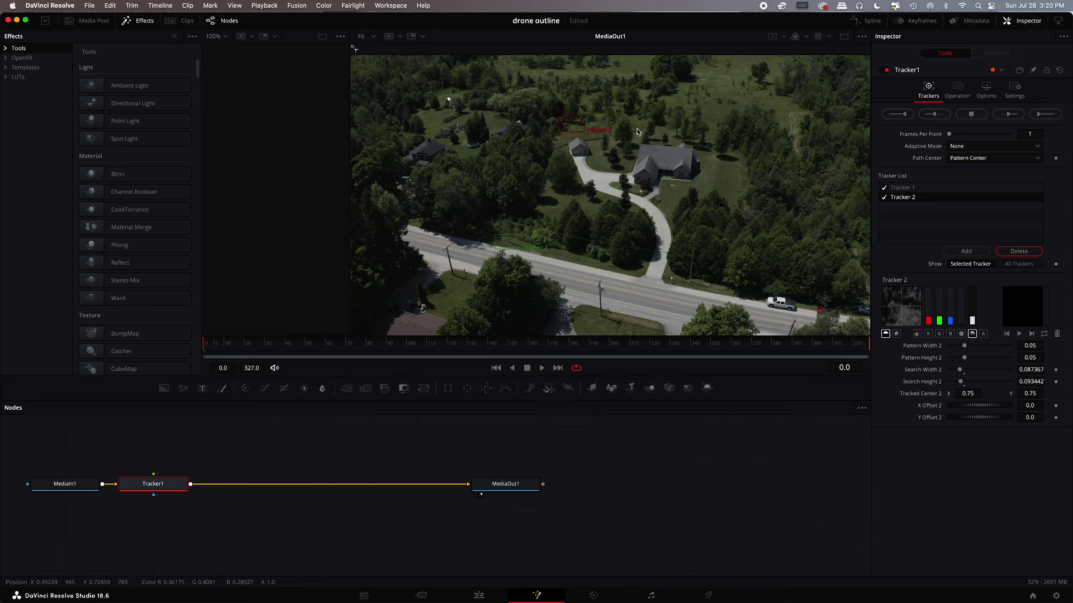
{"action": "left_click", "coordinate": [955, 255]}
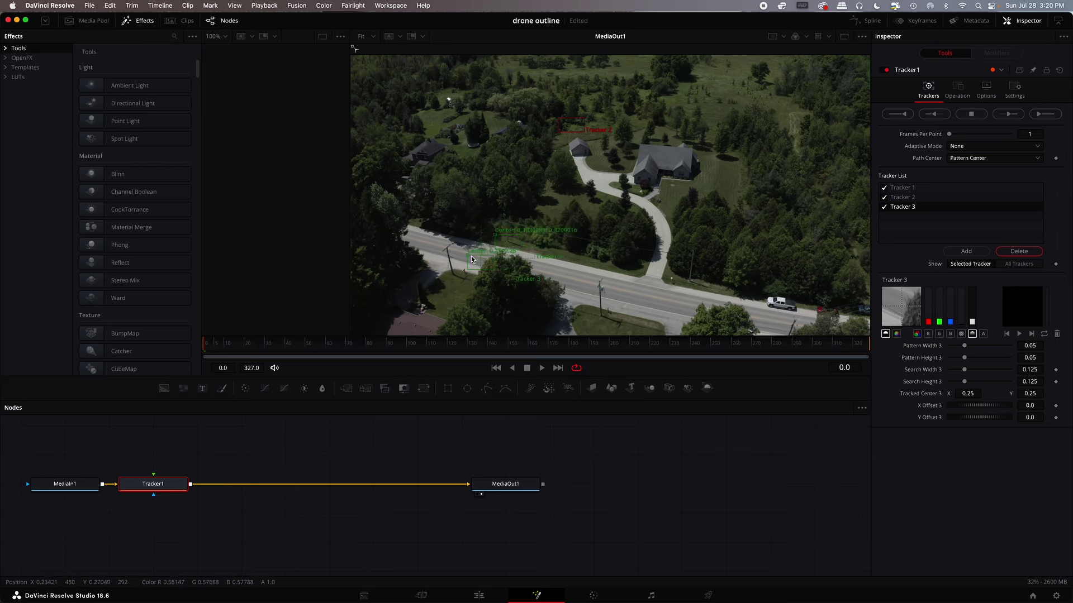
{"action": "left_click_drag", "start_coordinate": [453, 250], "coordinate": [734, 149]}
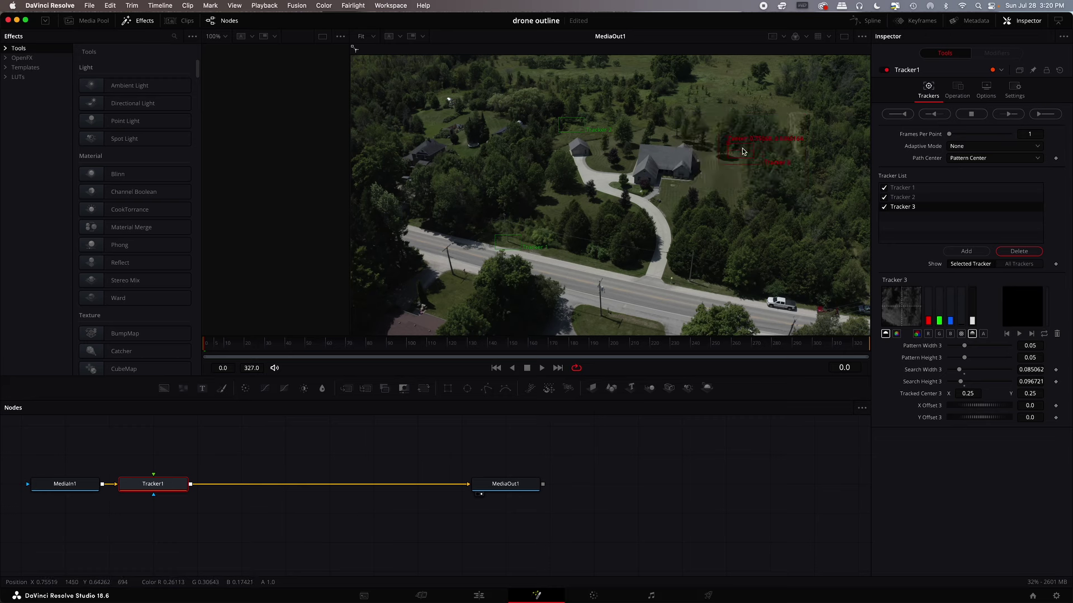
{"action": "left_click", "coordinate": [967, 252]}
{"action": "left_click_drag", "start_coordinate": [707, 246], "coordinate": [692, 278]}
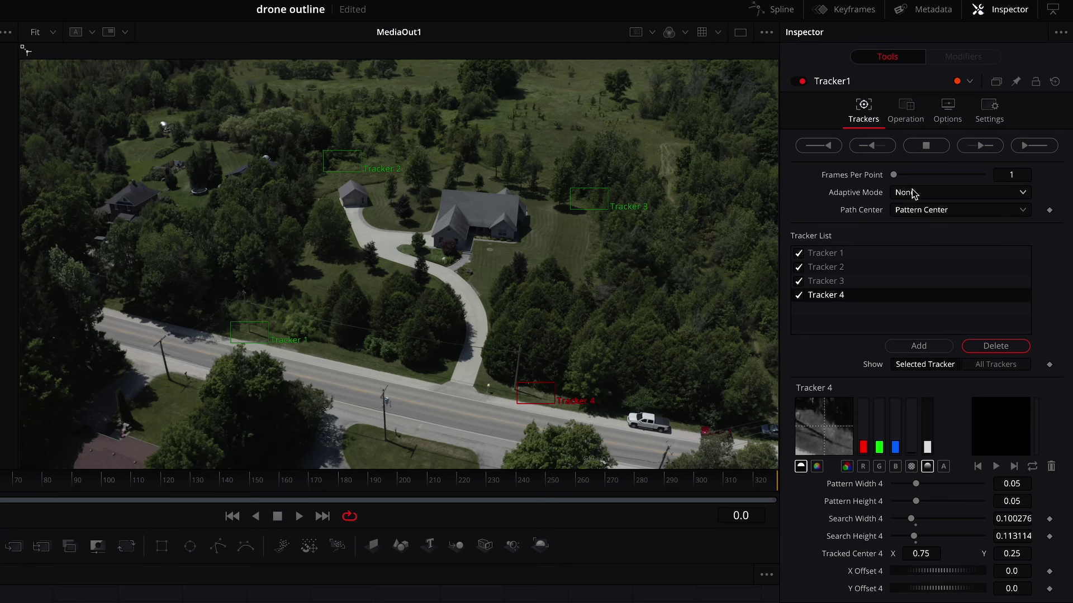
Set Tracker1's Adaptive Mode to Best match and Frames Per Point to 2
{"action": "left_click", "coordinate": [956, 144]}
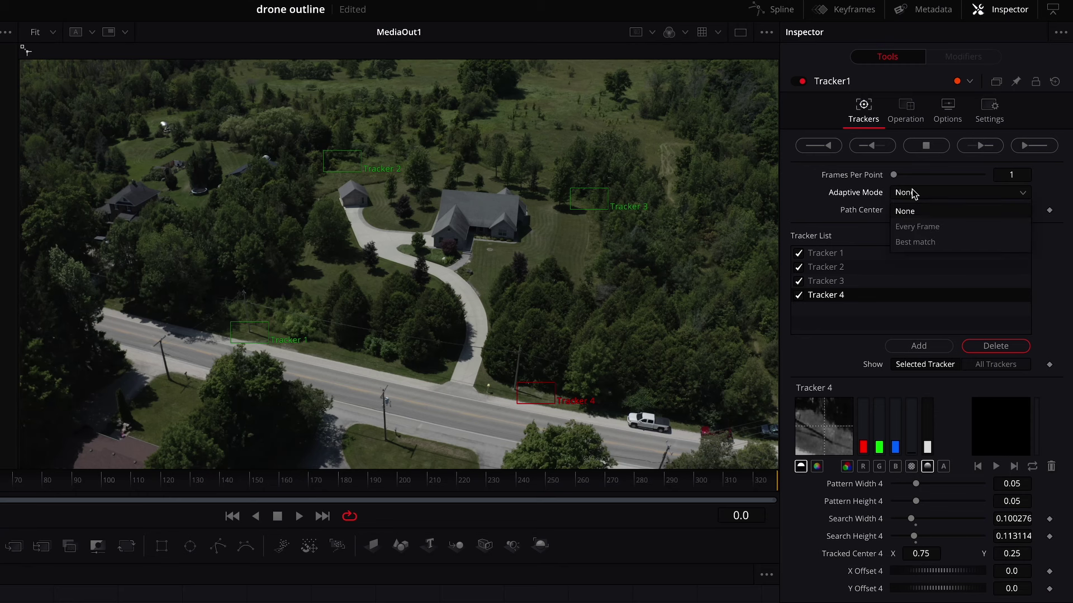
{"action": "left_click", "coordinate": [919, 242]}
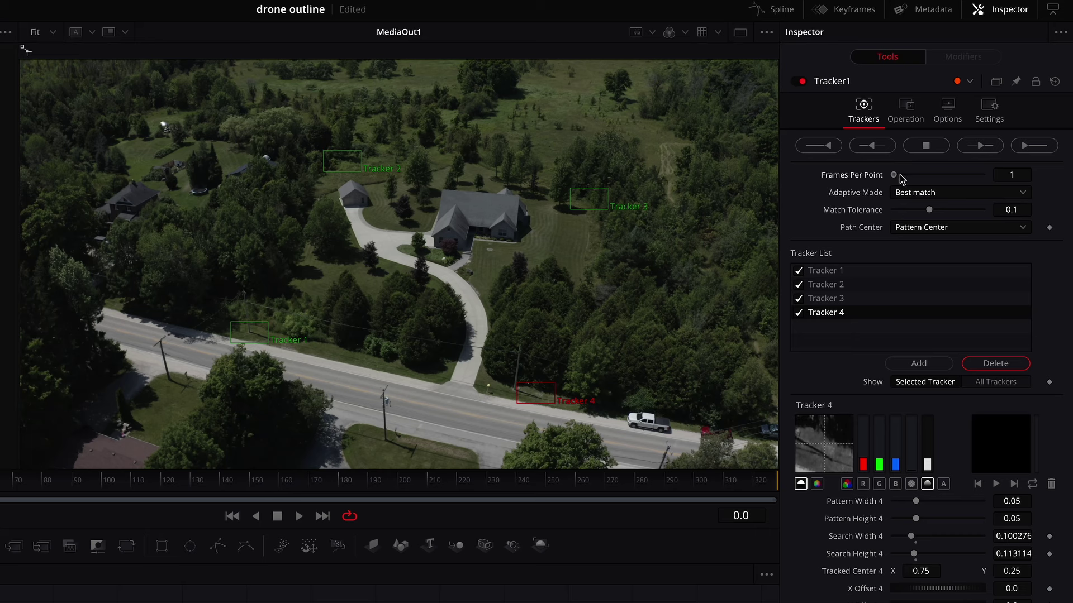
{"action": "left_click_drag", "start_coordinate": [902, 177], "coordinate": [903, 178]}
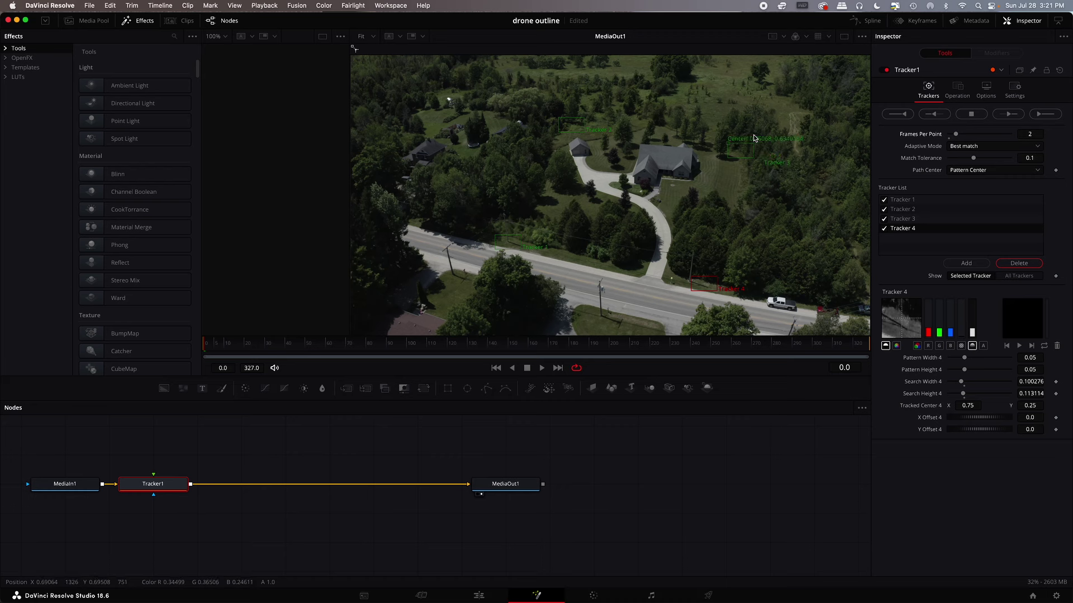
Track all four points forward across frames 0 to 326, review the paths, and save the project
{"action": "left_click", "coordinate": [1046, 115]}
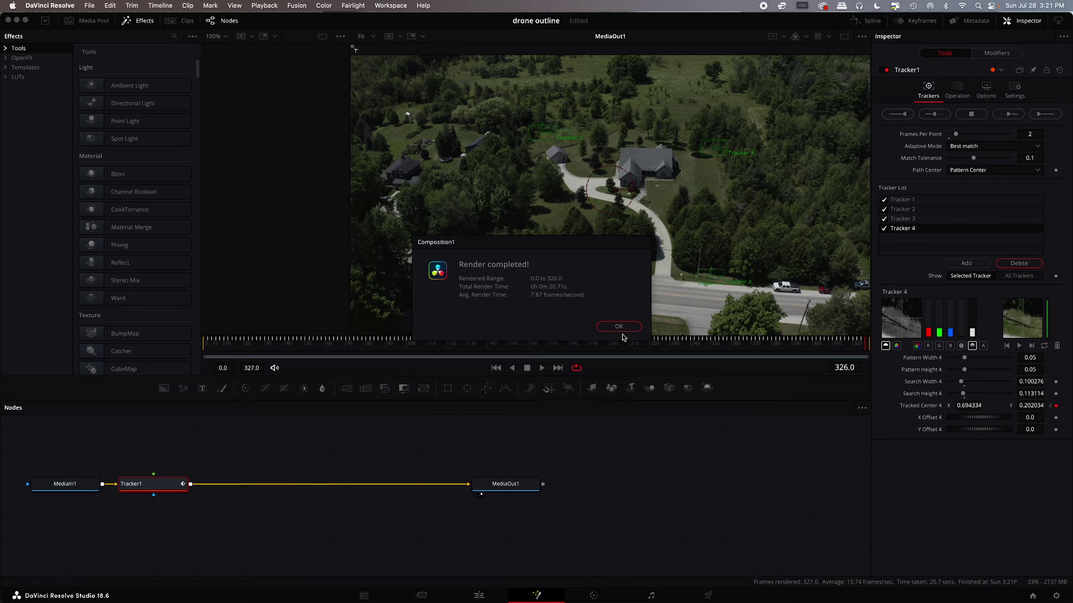
{"action": "left_click", "coordinate": [619, 327]}
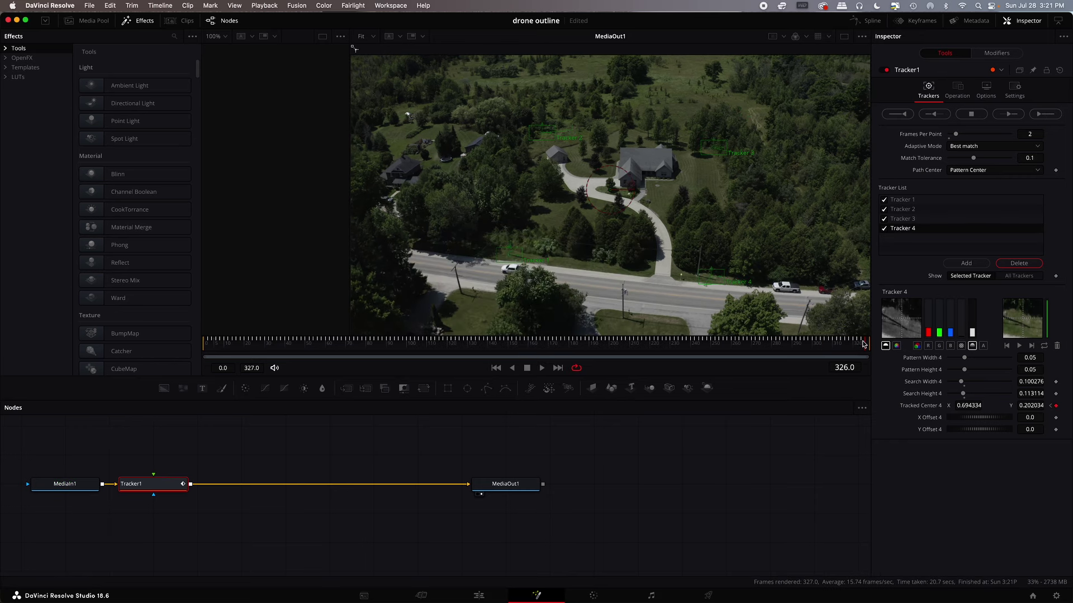
{"action": "left_click_drag", "start_coordinate": [863, 344], "coordinate": [205, 339]}
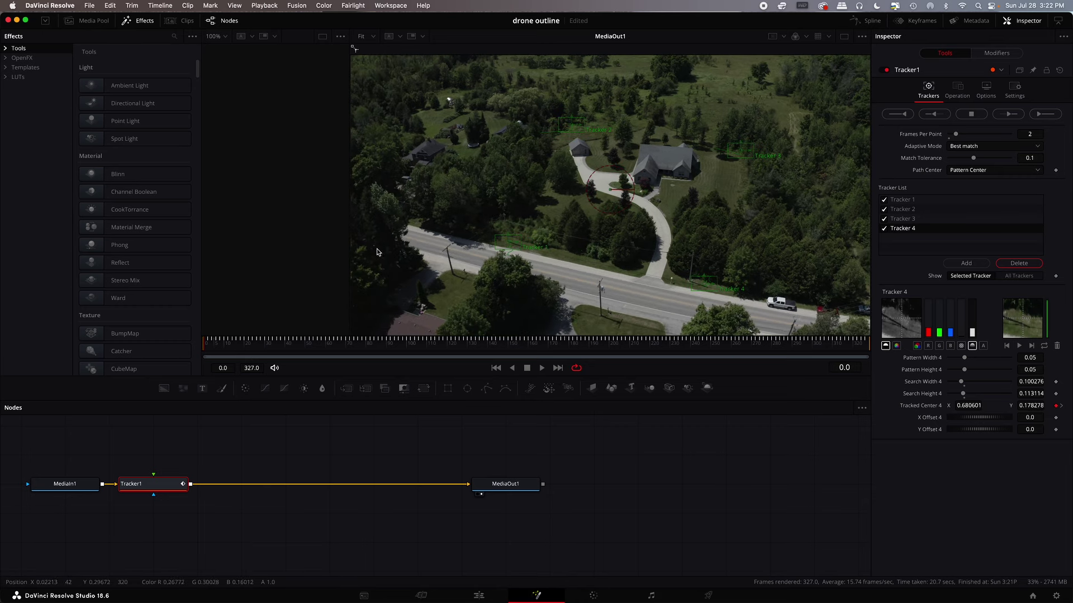
{"action": "key", "text": "super+s"}
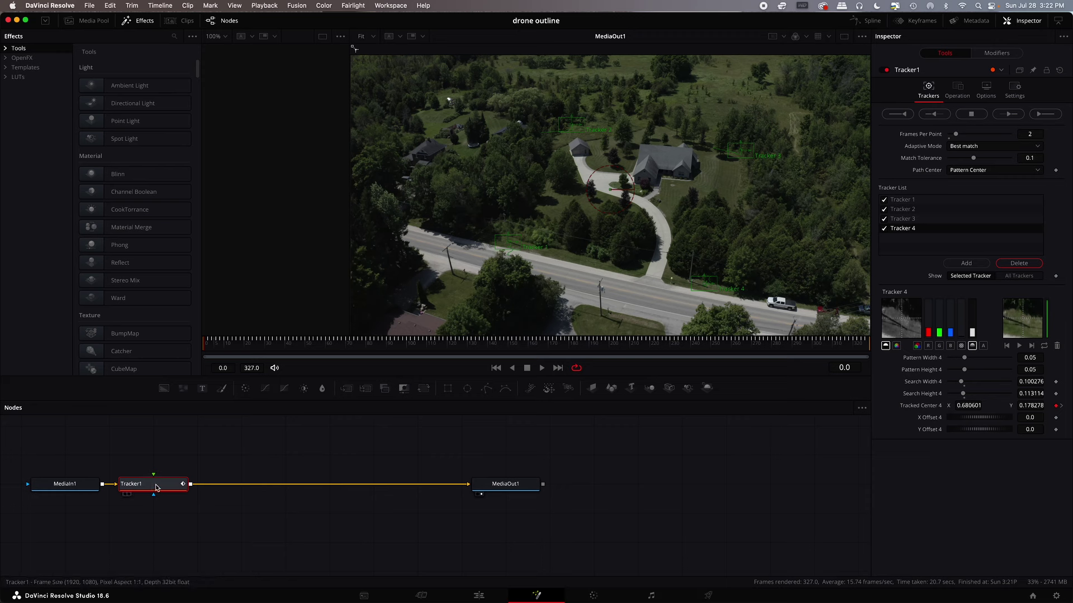
Add a Paint node after Tracker1 via the Select Tool search
{"action": "mouse_move", "coordinate": [157, 488]}
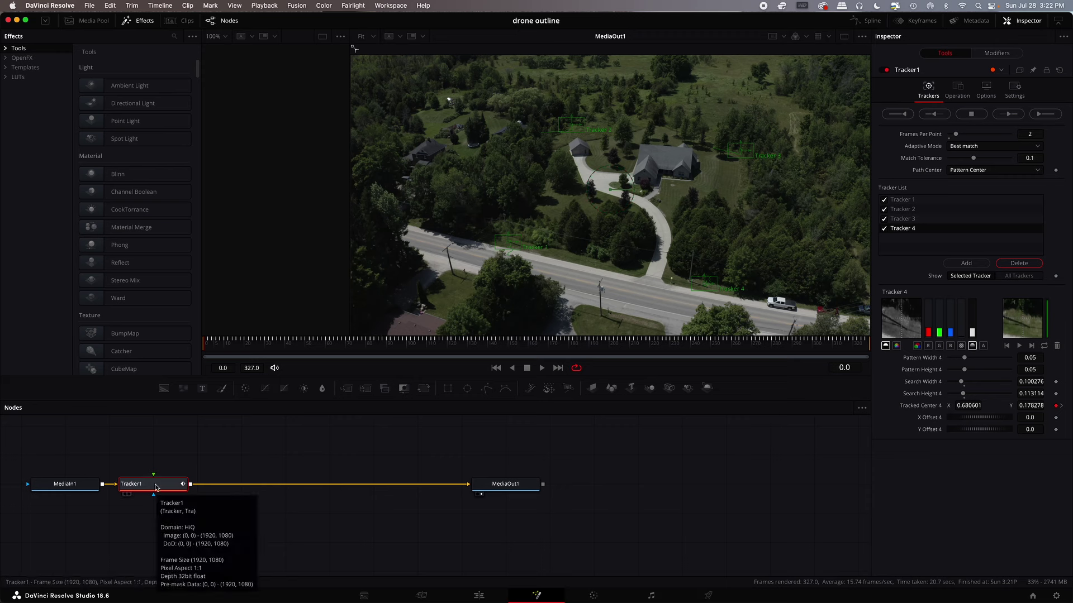
{"action": "key", "text": "shift+space"}
{"action": "type", "text": "tracker"}
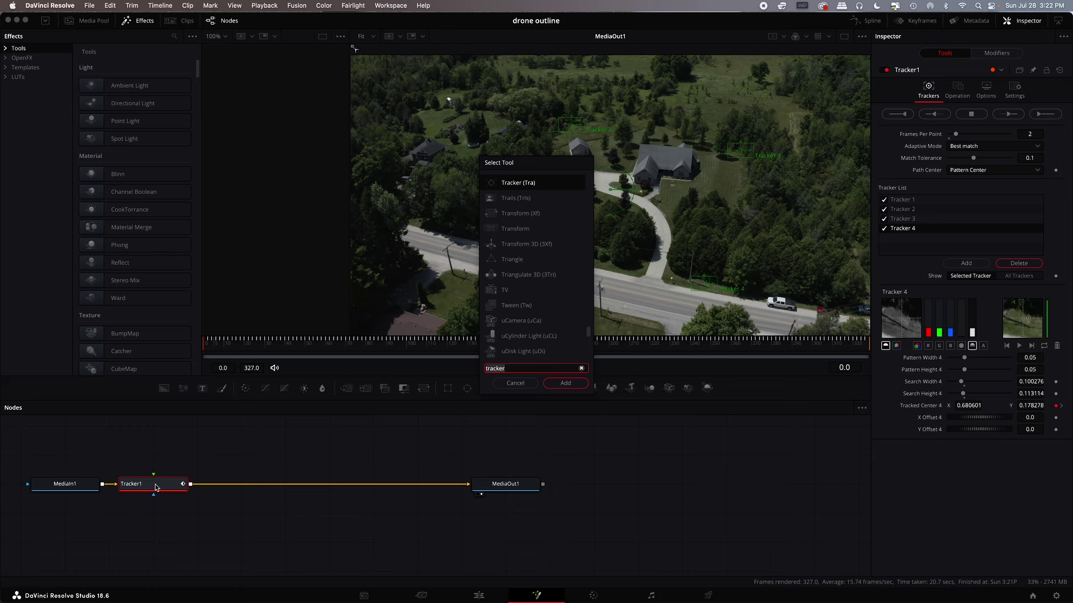
{"action": "type", "text": "paint"}
{"action": "key", "text": "Return"}
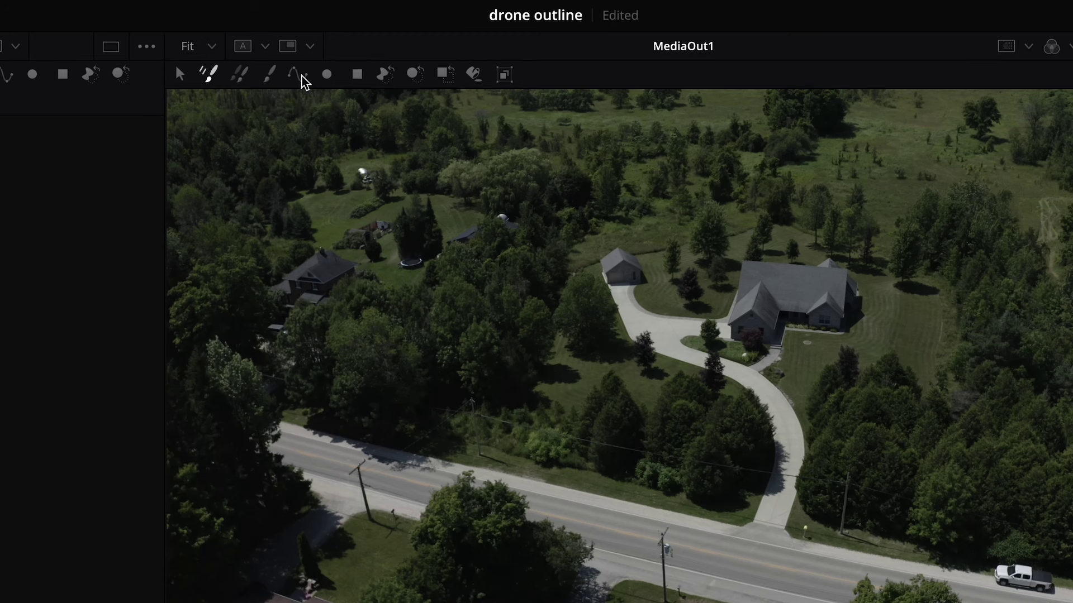
Start a PolylineStroke, placing the roadside corner and the top-left corner on their tracker points
{"action": "left_click", "coordinate": [303, 81]}
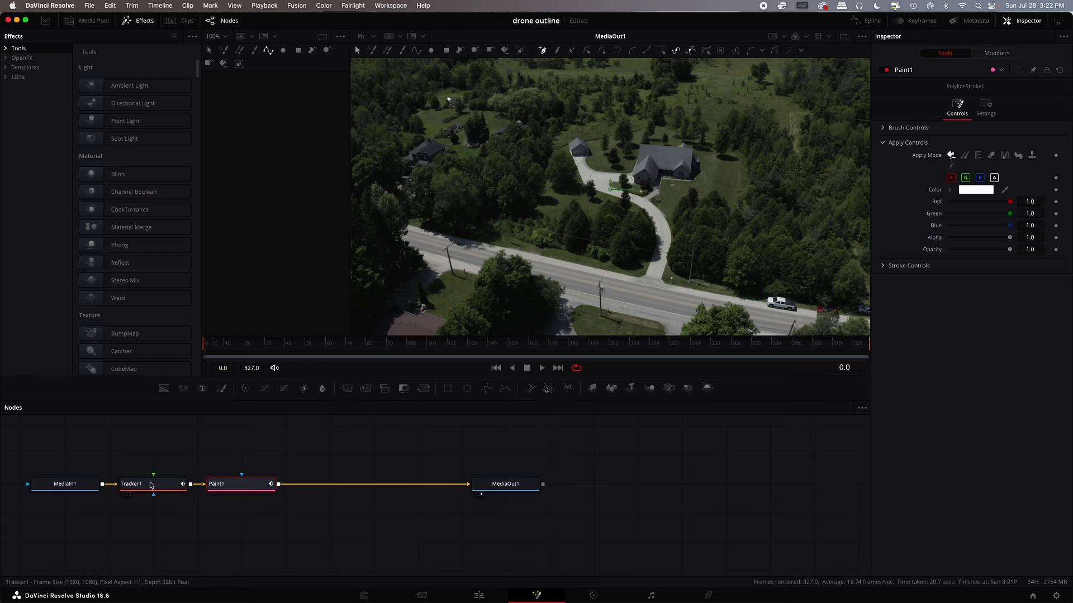
{"action": "left_click", "coordinate": [507, 239]}
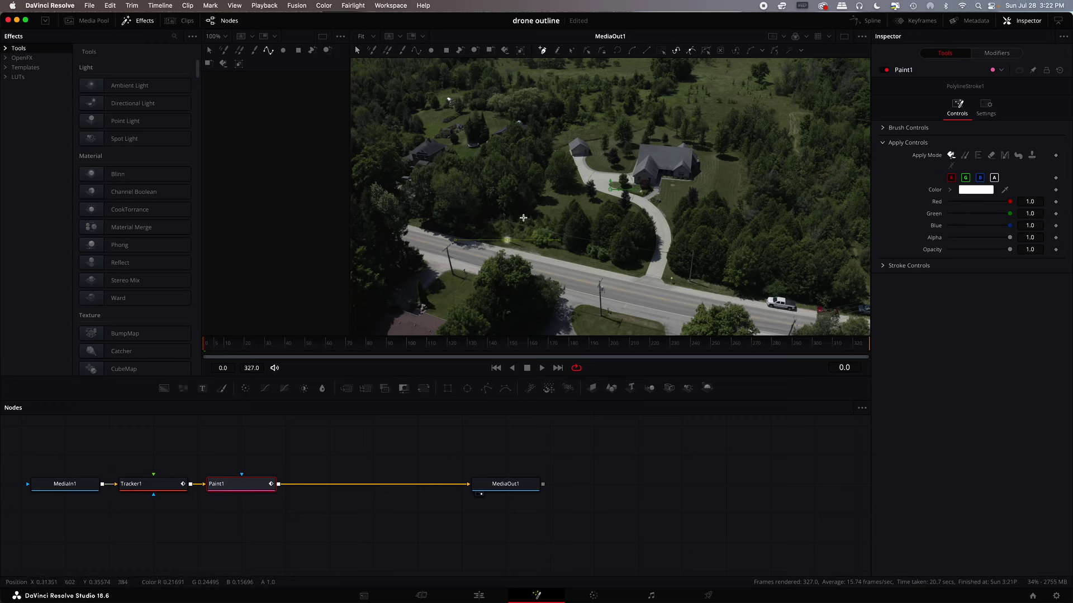
{"action": "left_click", "coordinate": [162, 489]}
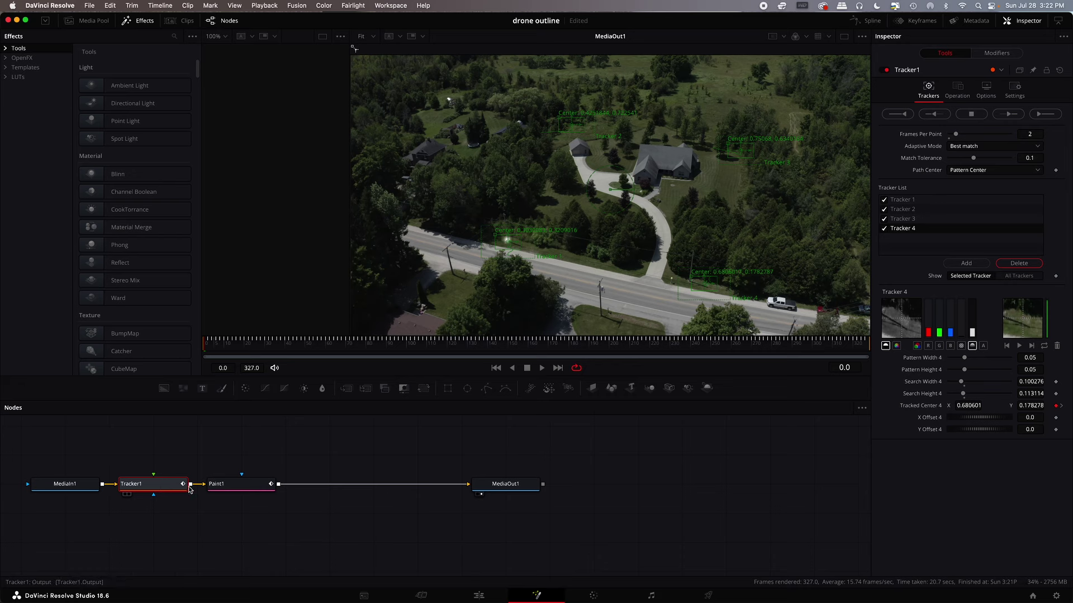
{"action": "left_click", "coordinate": [235, 483]}
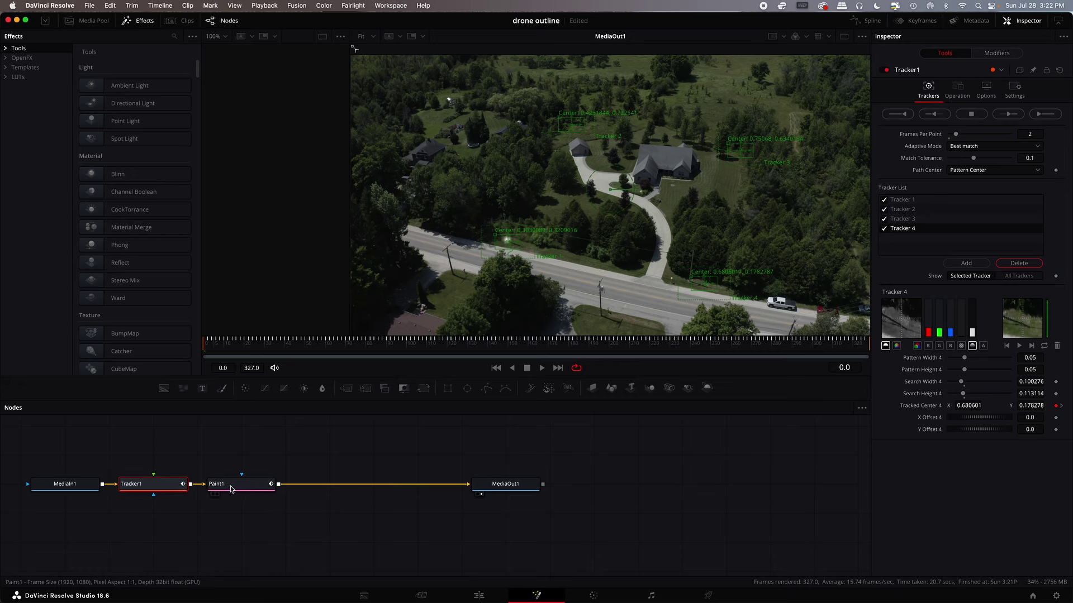
{"action": "left_click", "coordinate": [569, 121]}
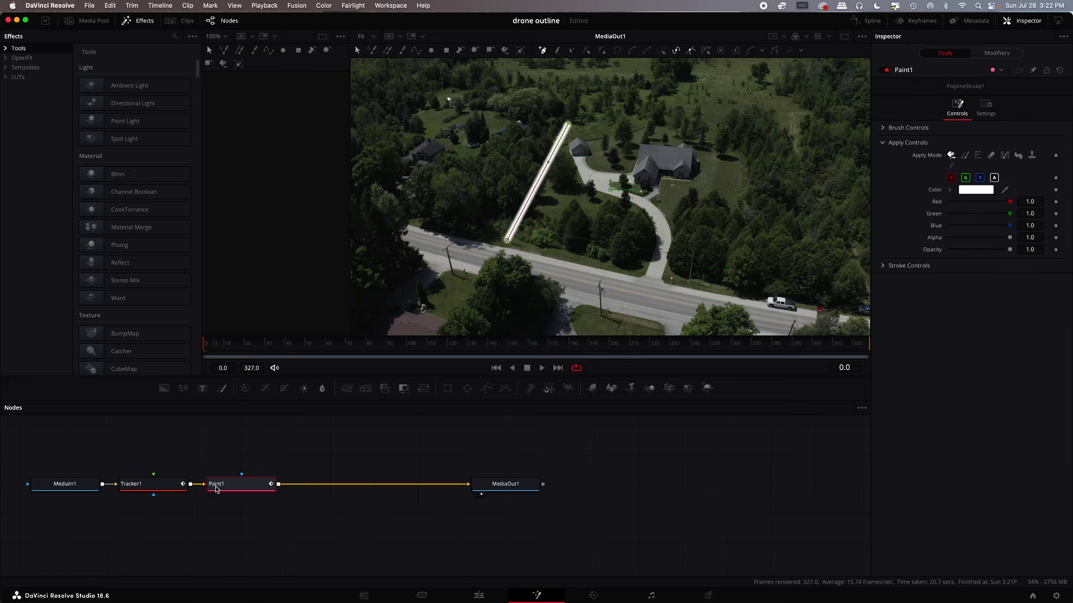
{"action": "left_click", "coordinate": [164, 484]}
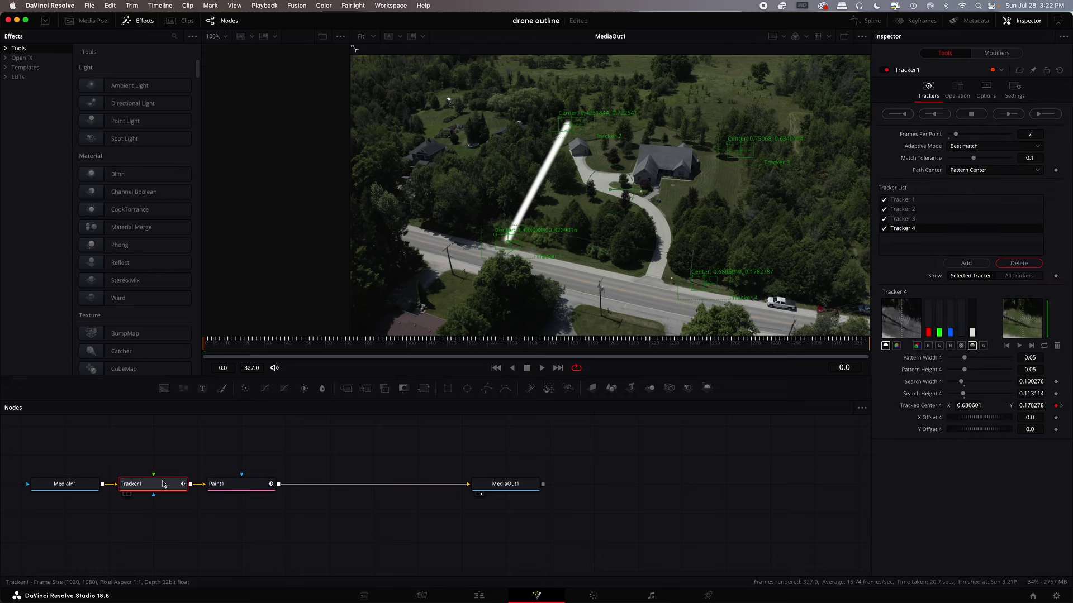
{"action": "left_click", "coordinate": [223, 484]}
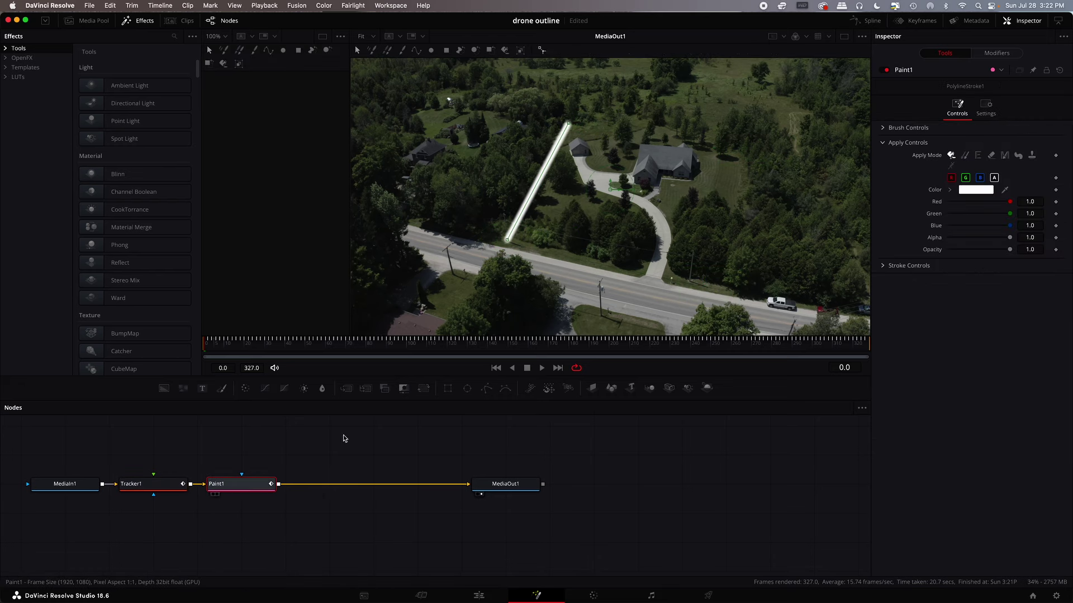
Add the top-right and bottom-right corners, close the border, and switch to the Select tool
{"action": "left_click", "coordinate": [739, 149]}
{"action": "left_click", "coordinate": [146, 484]}
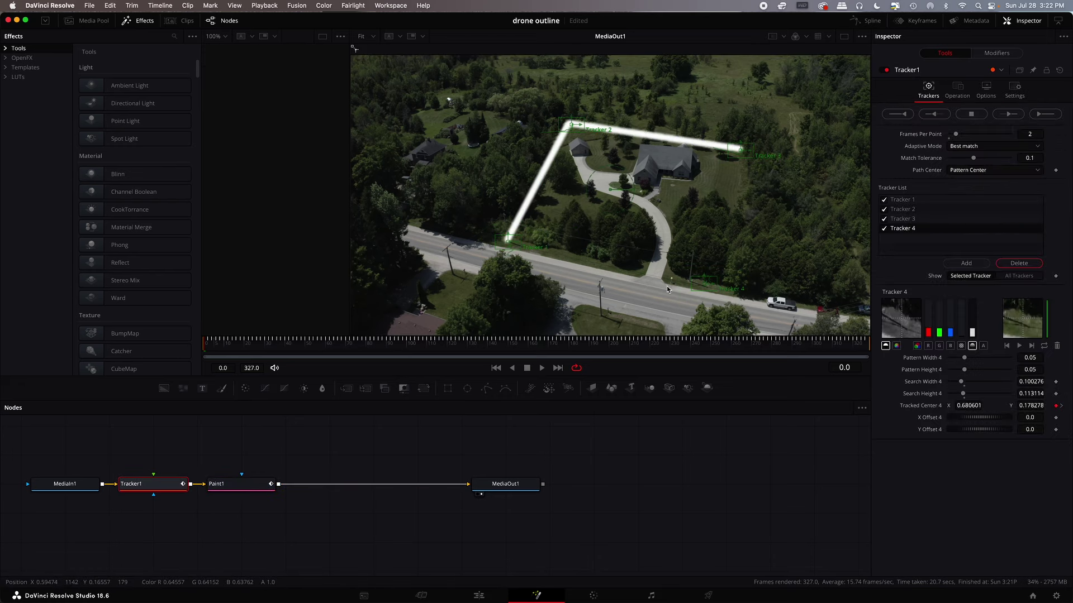
{"action": "left_click", "coordinate": [243, 484]}
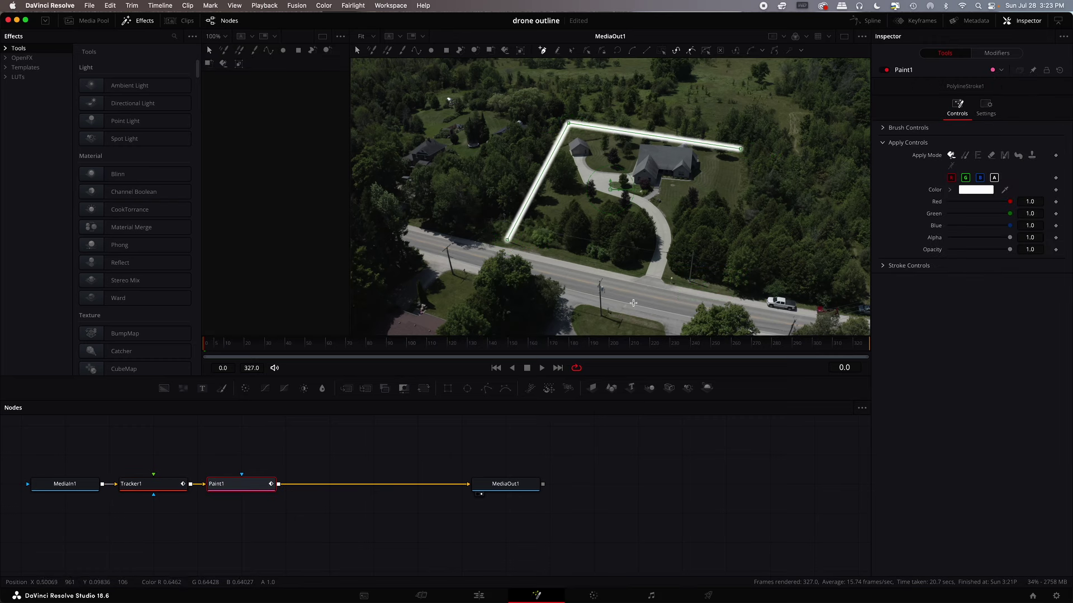
{"action": "left_click", "coordinate": [703, 284]}
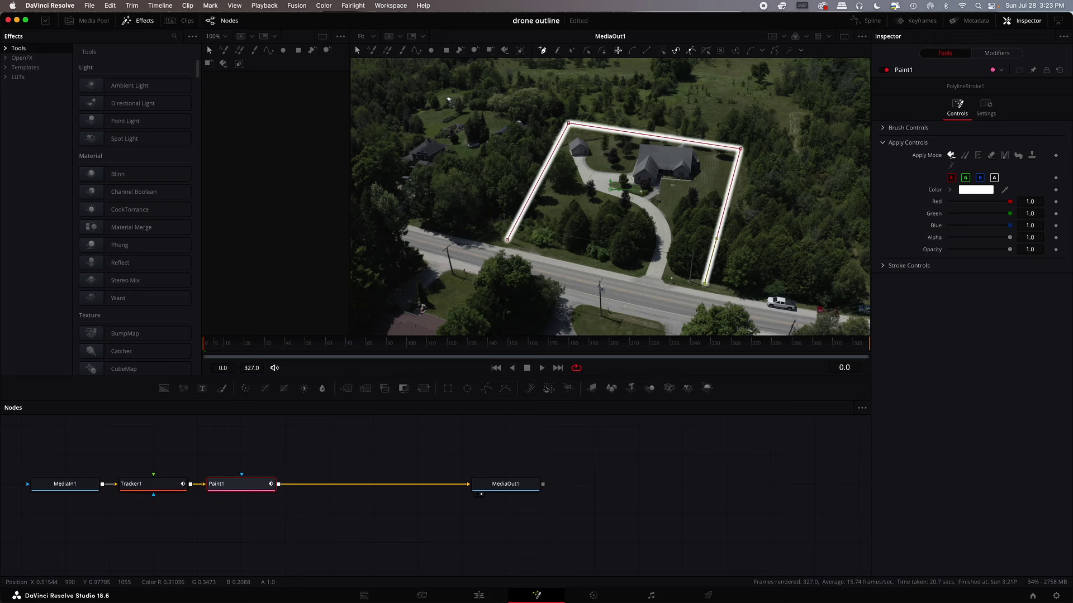
{"action": "left_click", "coordinate": [618, 50]}
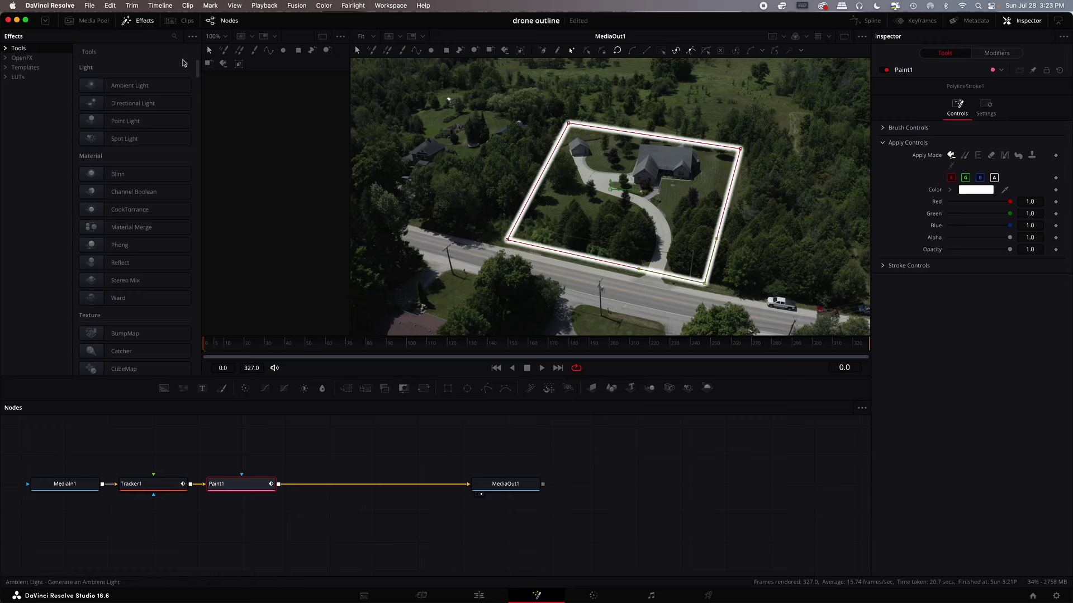
{"action": "left_click", "coordinate": [209, 50]}
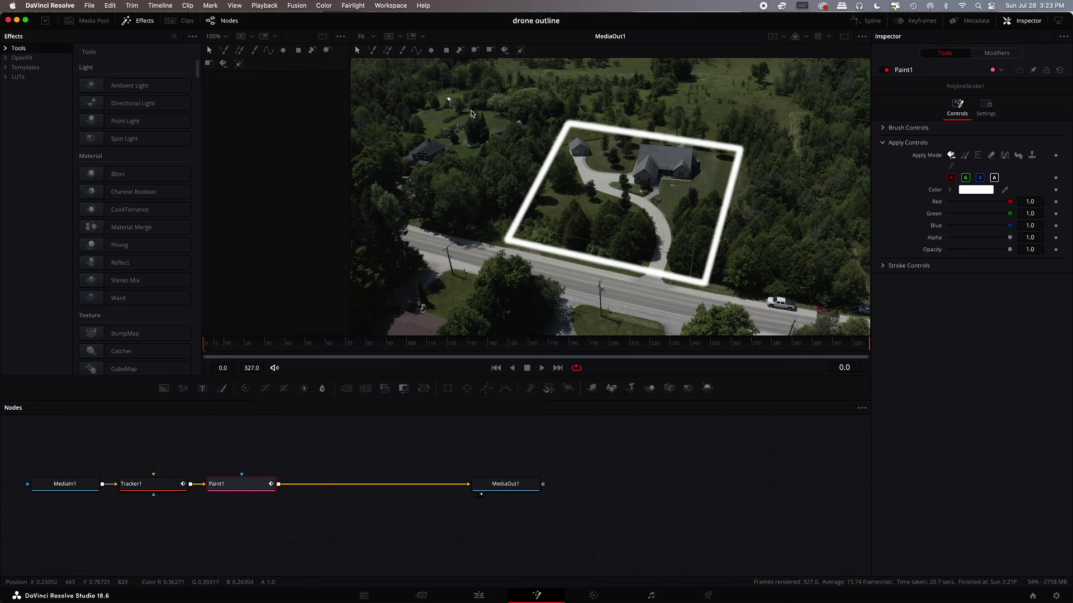
Select all four border corners and apply PolylineStroke1: Polyline > Publish > Publish Points
{"action": "mouse_move", "coordinate": [467, 94]}
{"action": "left_mouse_down"}
{"action": "mouse_move", "coordinate": [824, 327]}
{"action": "mouse_move", "coordinate": [560, 162]}
{"action": "mouse_move", "coordinate": [801, 310]}
{"action": "mouse_move", "coordinate": [793, 307]}
{"action": "left_mouse_up"}
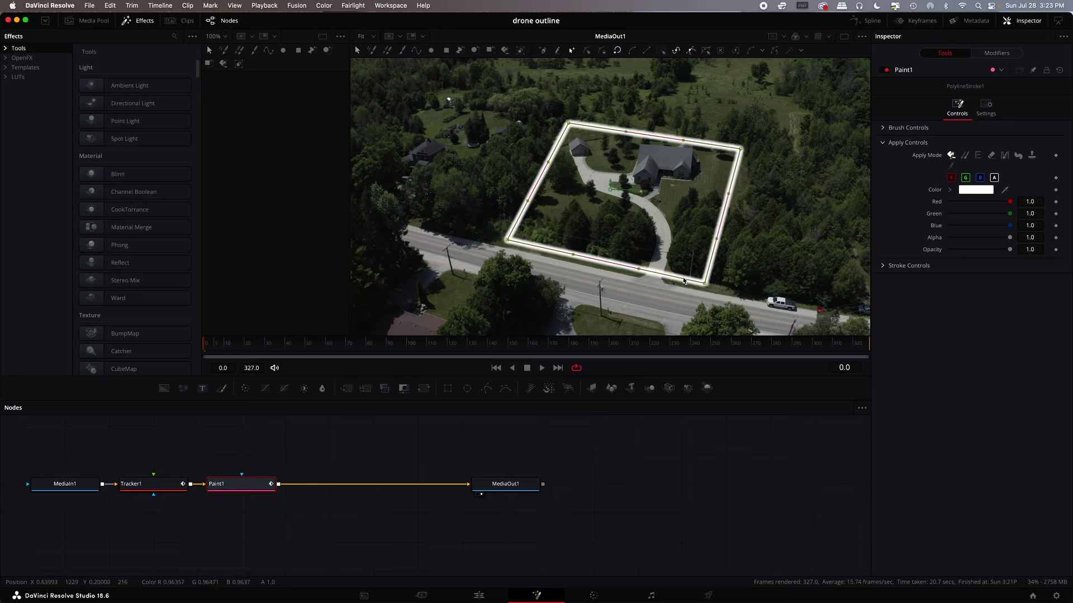
{"action": "right_click", "coordinate": [685, 278]}
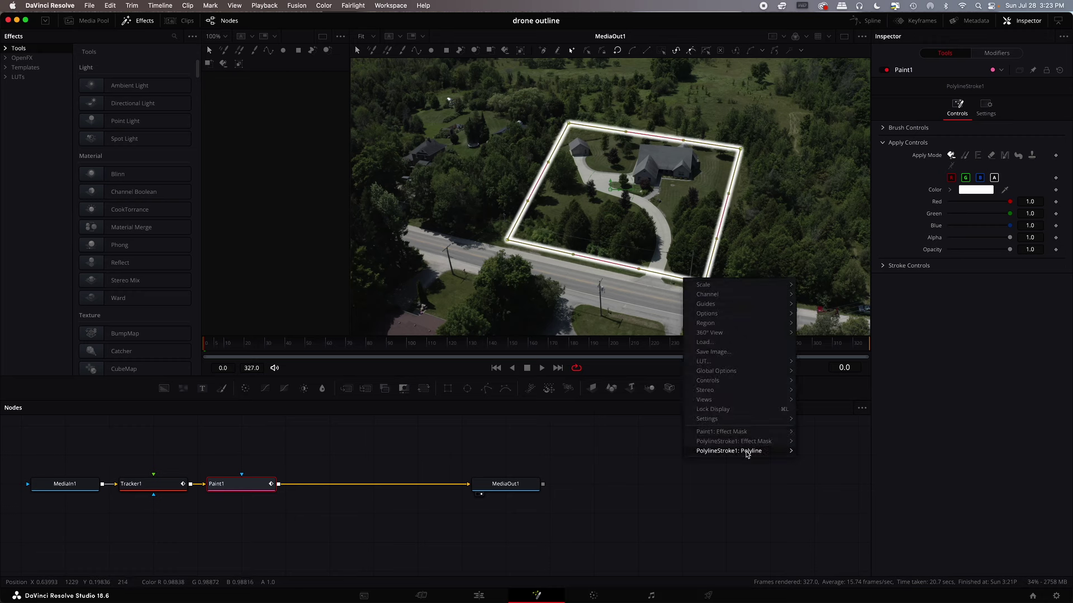
{"action": "mouse_move", "coordinate": [747, 452]}
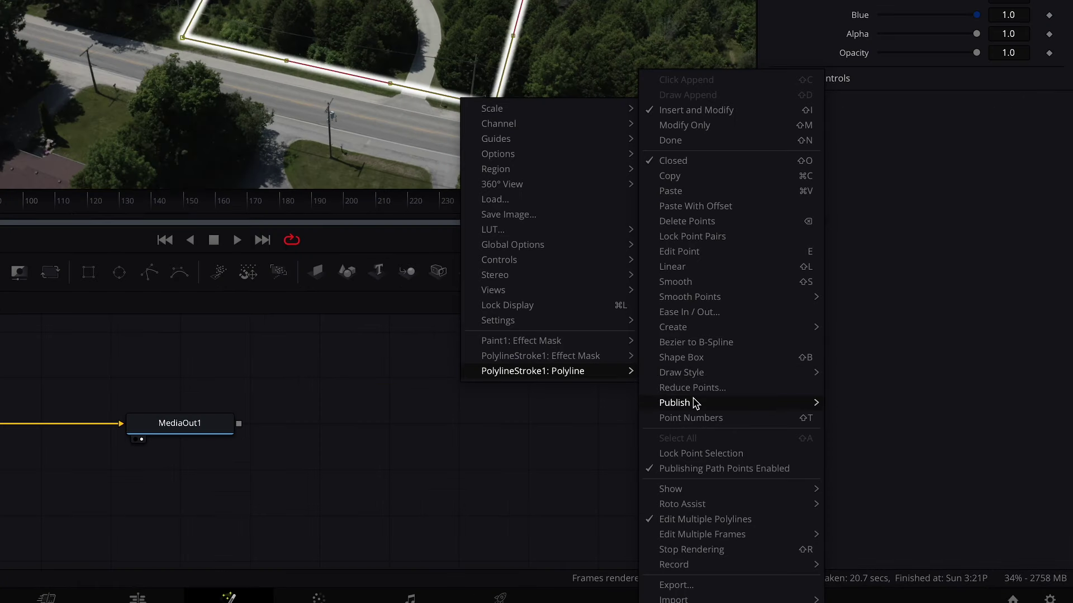
{"action": "mouse_move", "coordinate": [824, 474]}
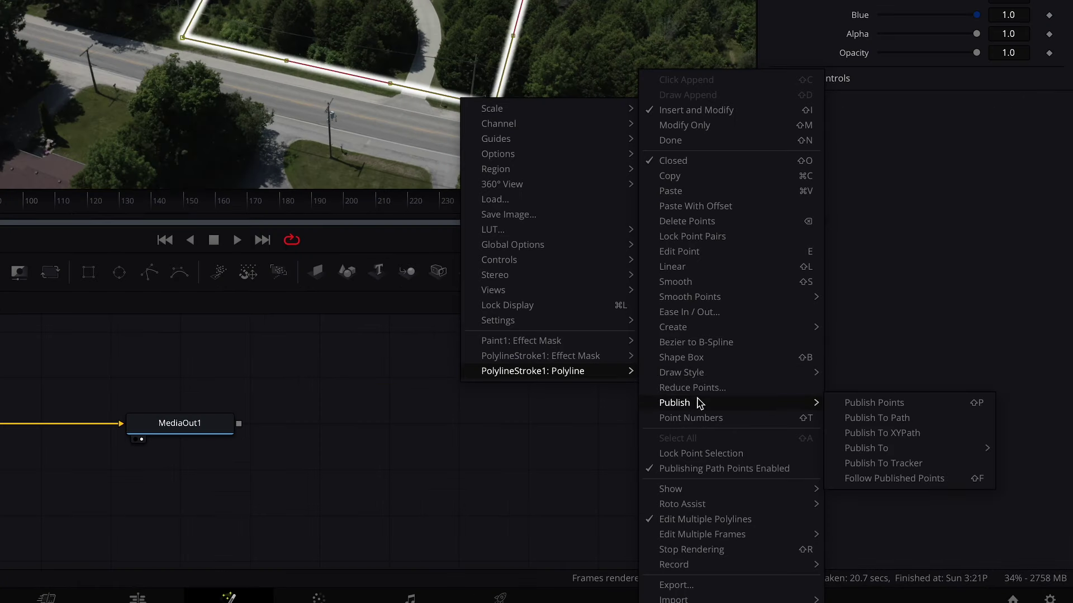
{"action": "left_click", "coordinate": [870, 404]}
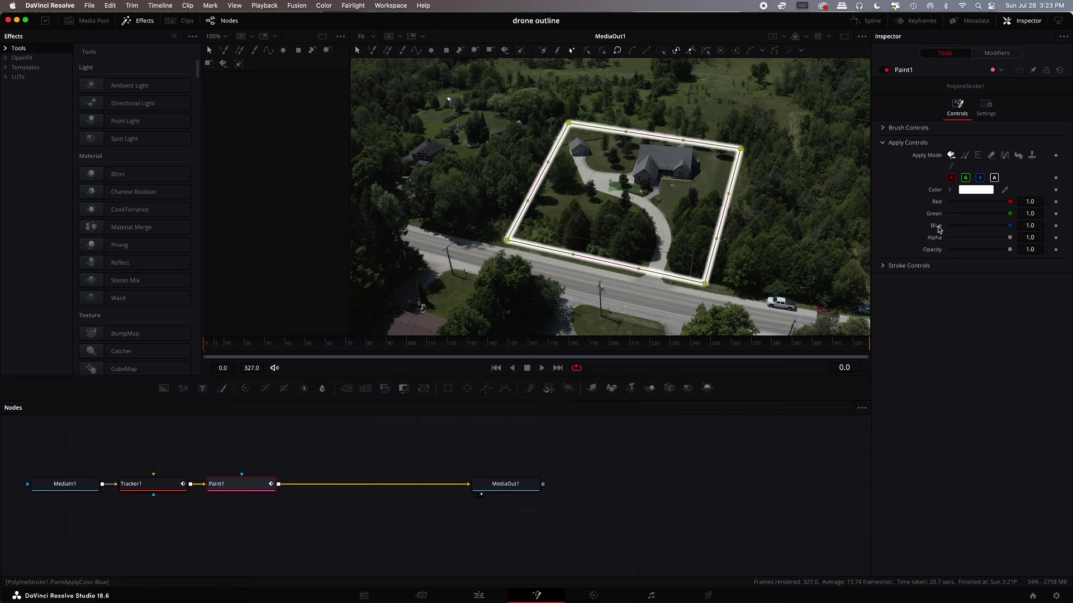
Give Point 0 the expression Tracker1.TrackedCenter1 in the Inspector
{"action": "left_click", "coordinate": [998, 54]}
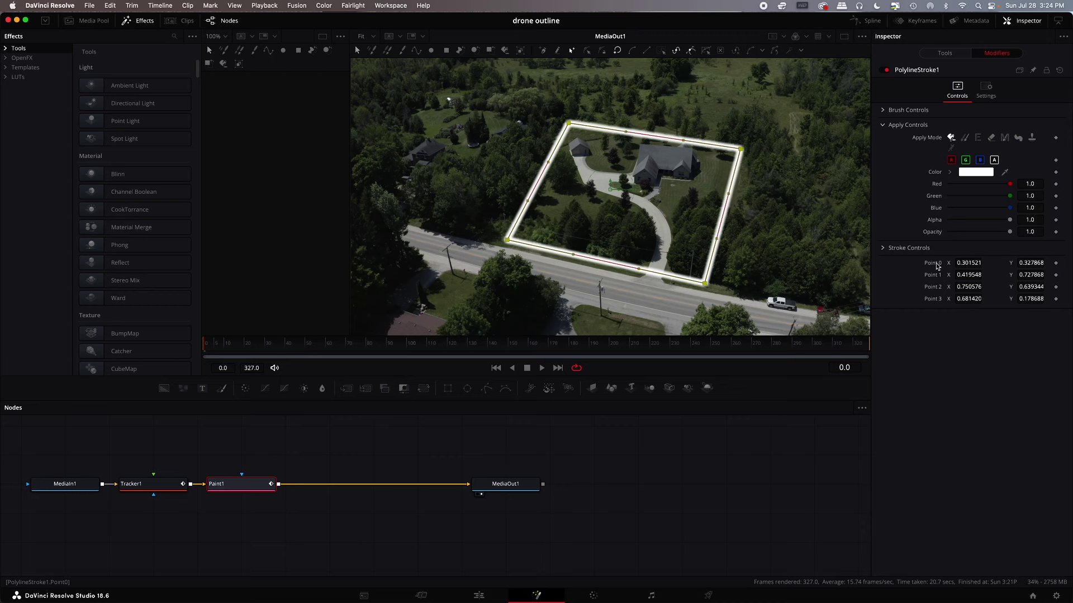
{"action": "right_click", "coordinate": [937, 266]}
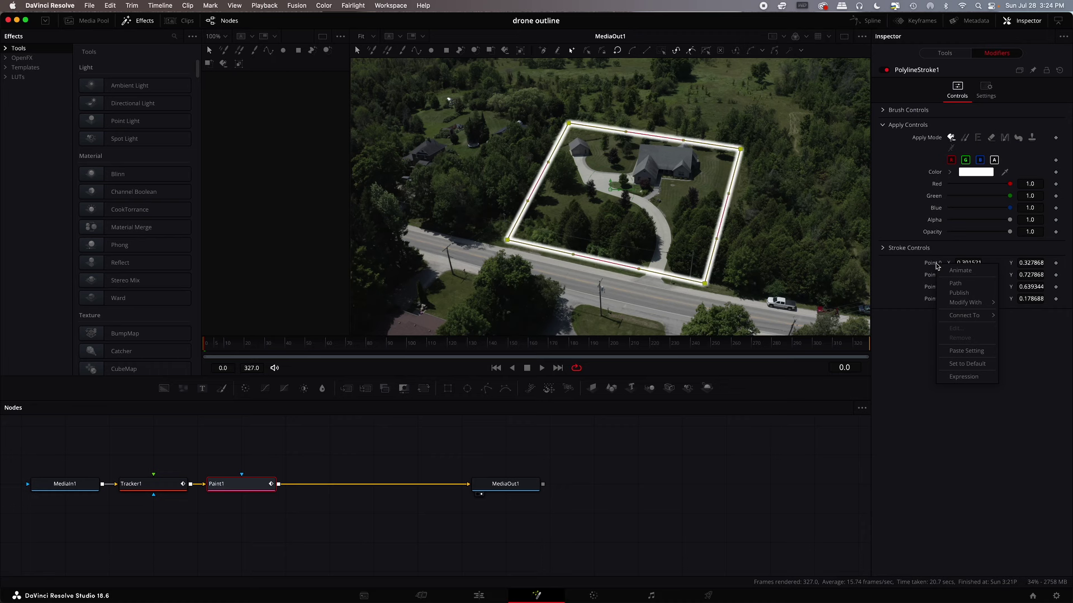
{"action": "left_click", "coordinate": [966, 377]}
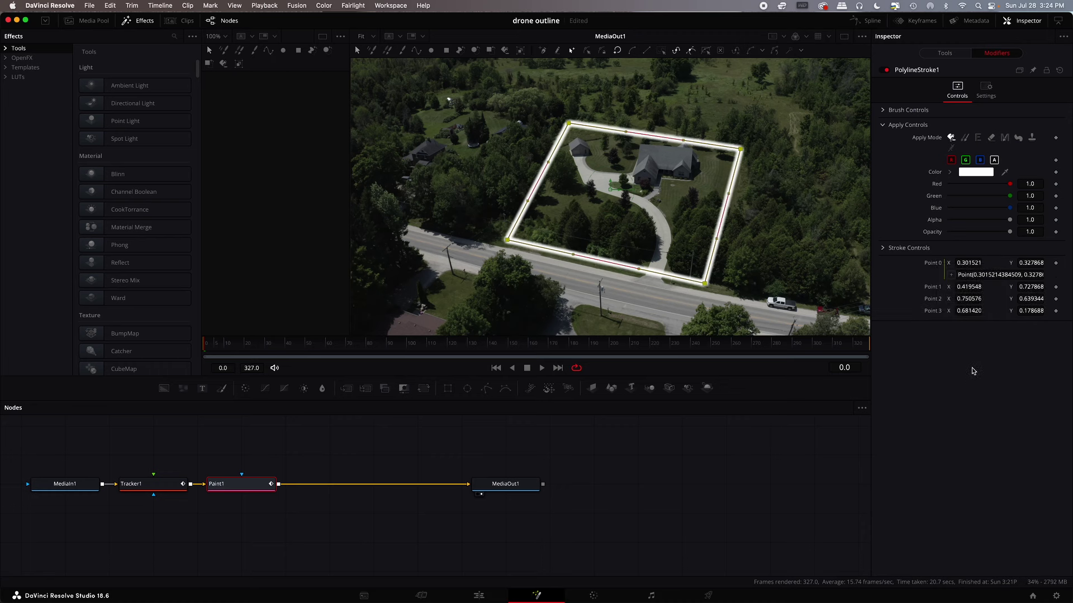
{"action": "left_click", "coordinate": [978, 275]}
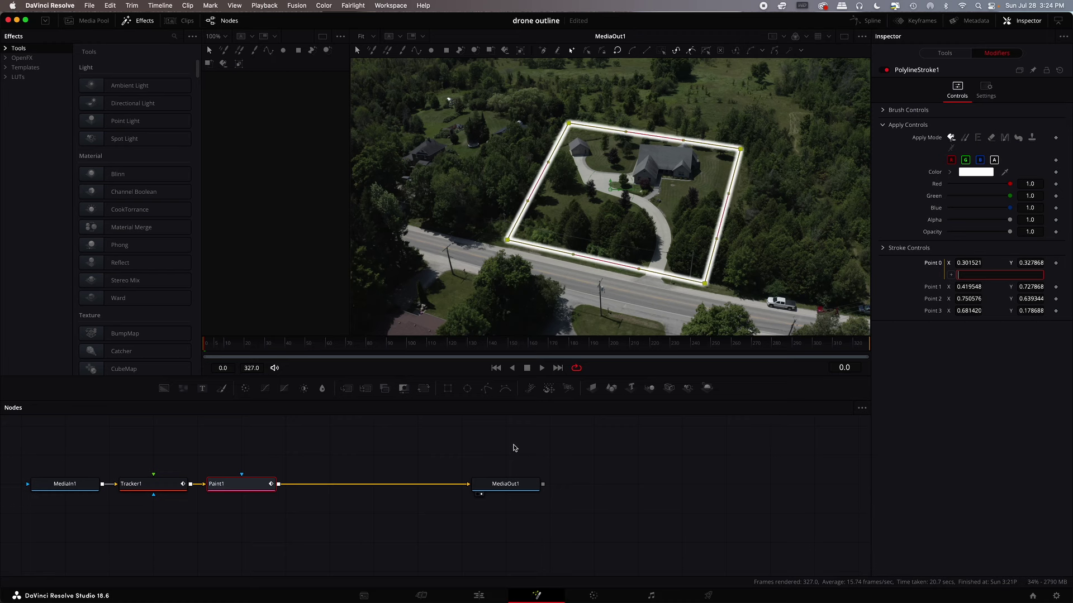
{"action": "type", "text": "Tracker1.TrackedCenter1"}
{"action": "key", "text": "Tab"}
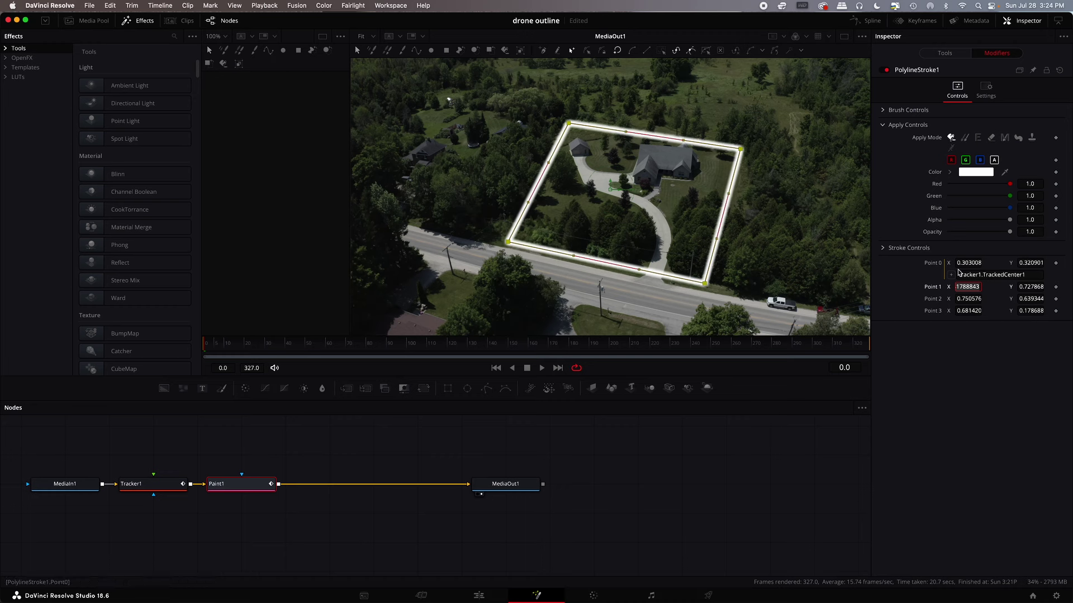
Give Point 1 an expression linking it to Tracker1.TrackedCenter2
{"action": "left_click", "coordinate": [1028, 274]}
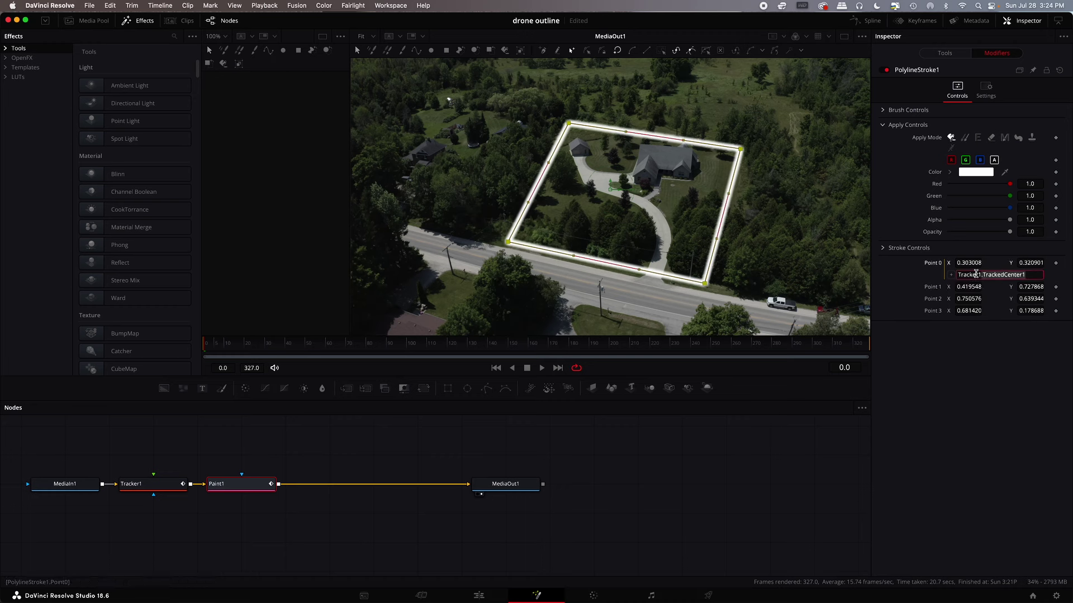
{"action": "right_click", "coordinate": [937, 291]}
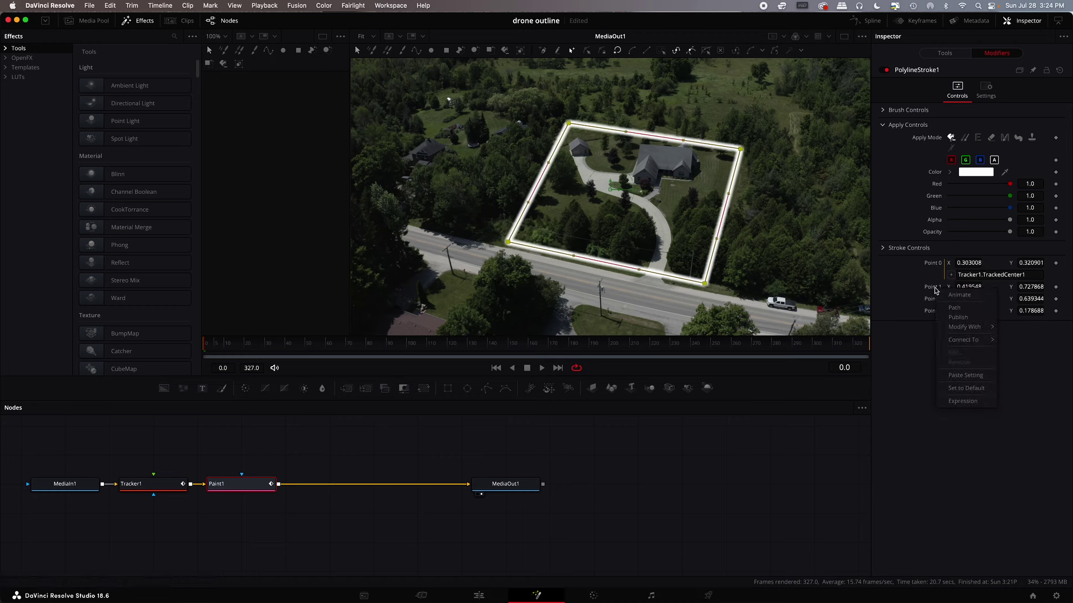
{"action": "left_click", "coordinate": [960, 401]}
{"action": "left_click", "coordinate": [992, 298]}
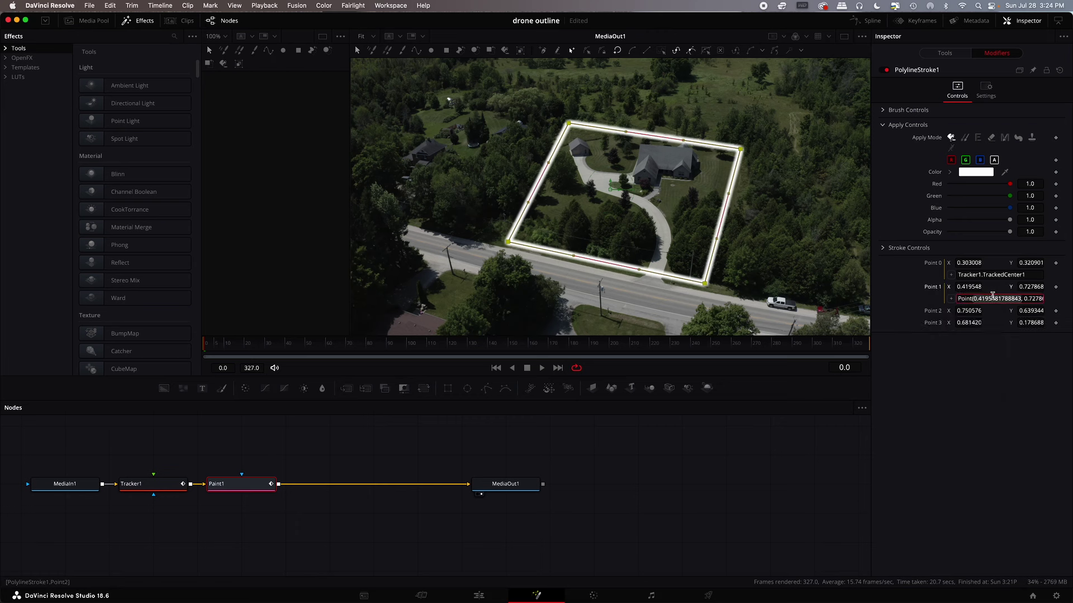
{"action": "key", "text": "super+a"}
{"action": "key", "text": "BackSpace"}
{"action": "type", "text": "Tracker1.TrackedCenter1"}
{"action": "type", "text": "2"}
{"action": "key", "text": "Tab"}
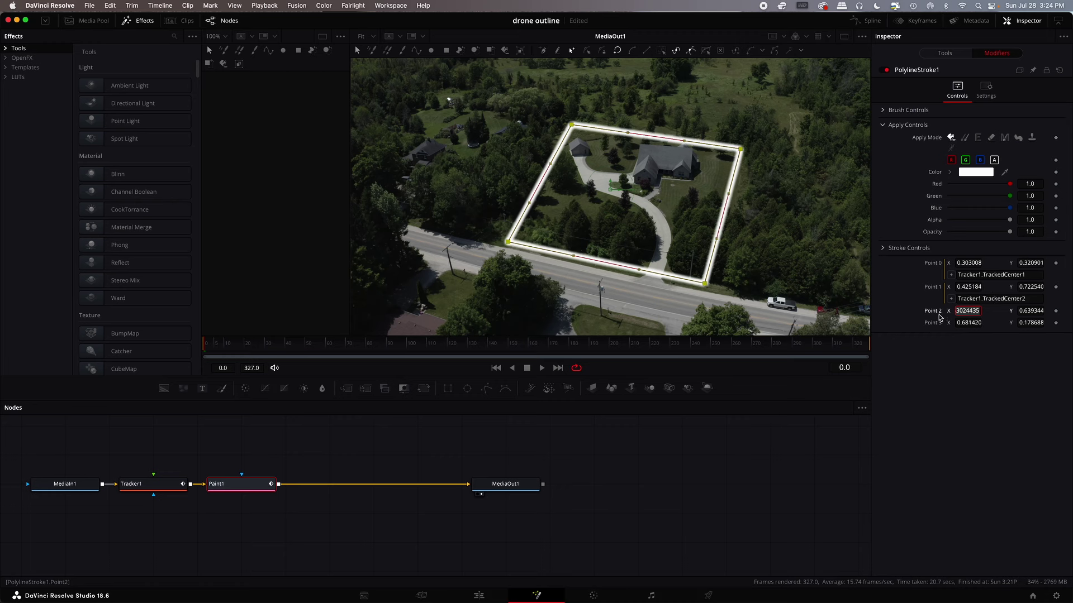
Give Point 2 an expression linking it to Tracker1.TrackedCenter3
{"action": "right_click", "coordinate": [932, 311]}
{"action": "left_click", "coordinate": [956, 424]}
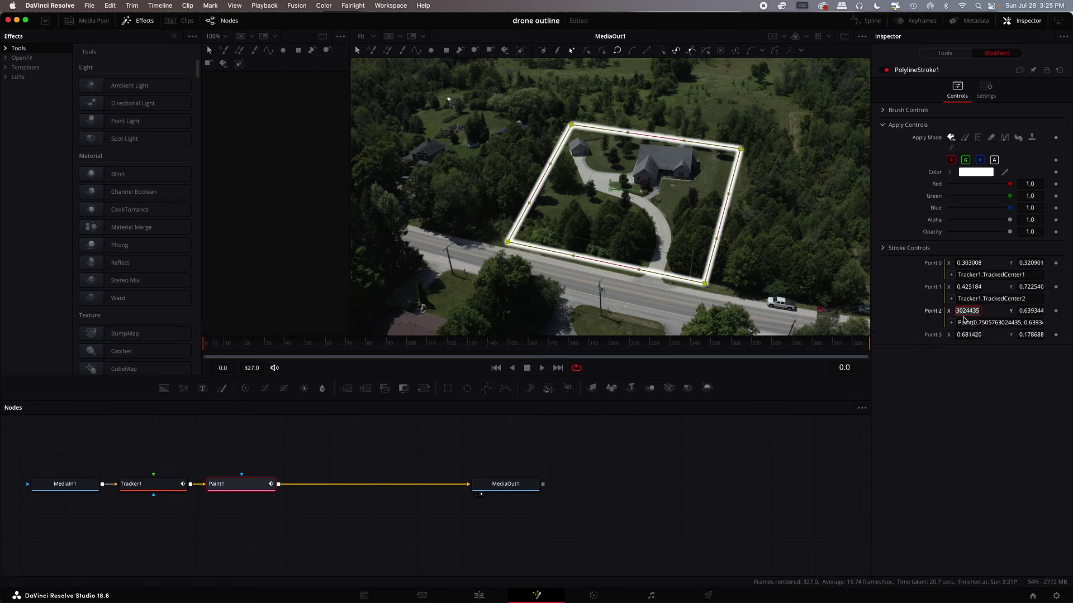
{"action": "left_click", "coordinate": [970, 323]}
{"action": "key", "text": "cmd+a"}
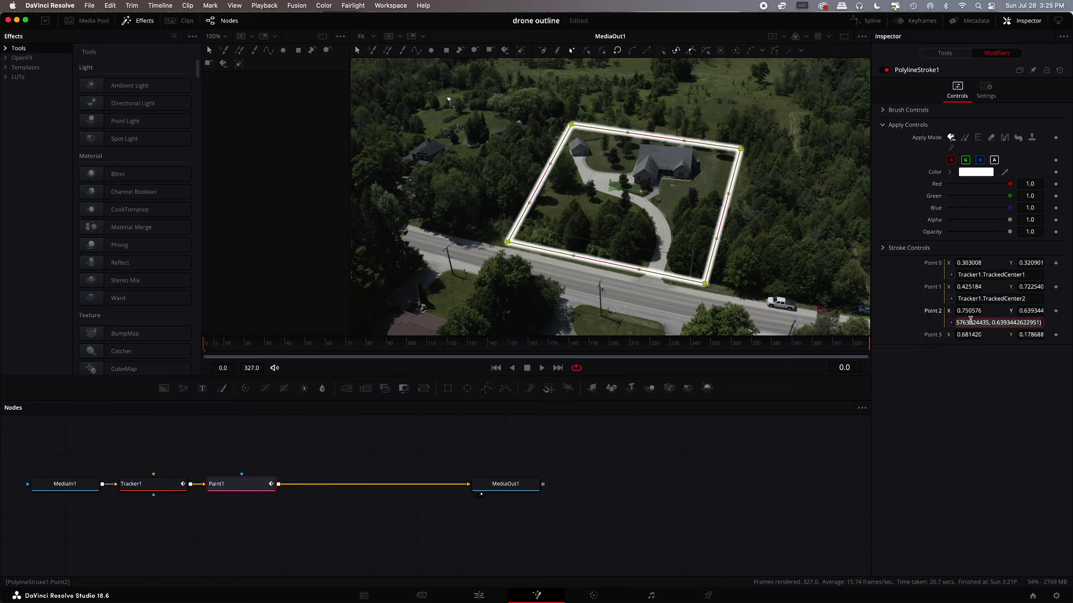
{"action": "type", "text": "Tracker1.TrackedCenter1"}
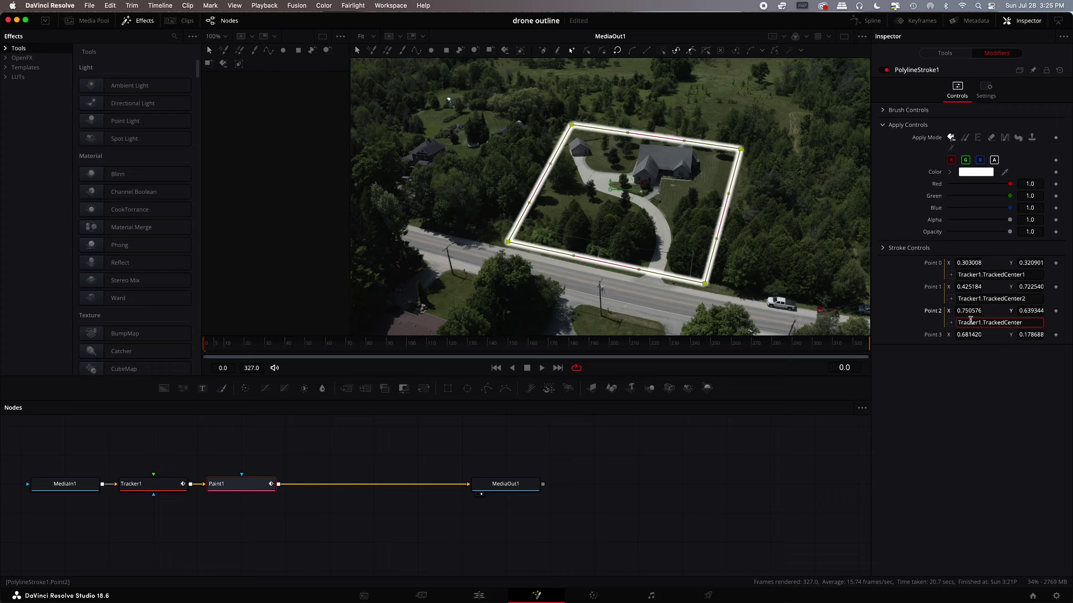
{"action": "key", "text": "Return"}
Give Point 3 an expression linking it to Tracker1.TrackedCenter4
{"action": "right_click", "coordinate": [939, 336]}
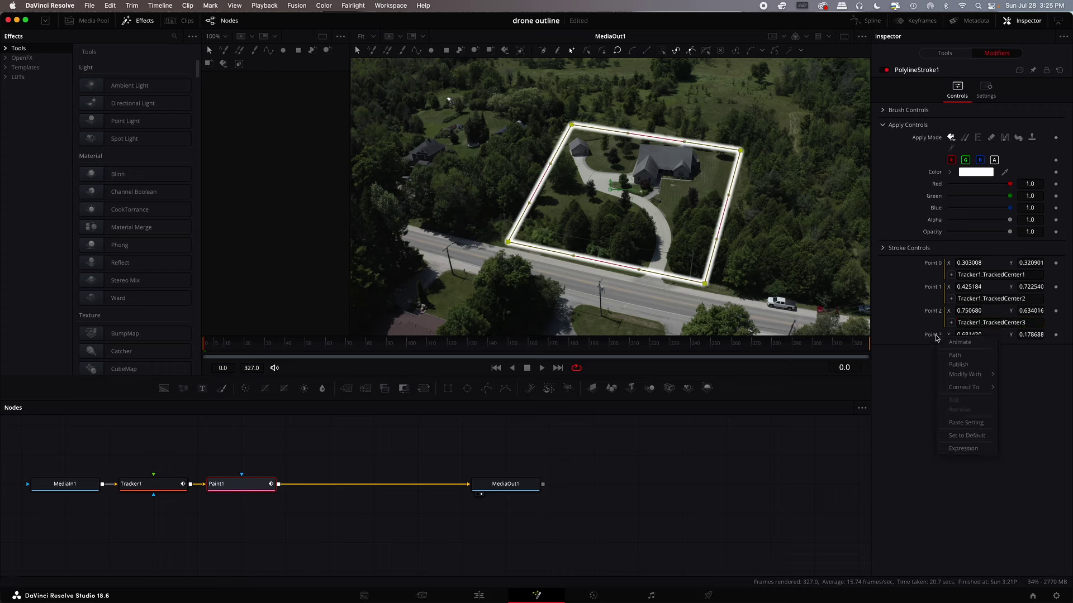
{"action": "left_click", "coordinate": [958, 448]}
{"action": "left_click", "coordinate": [977, 348]}
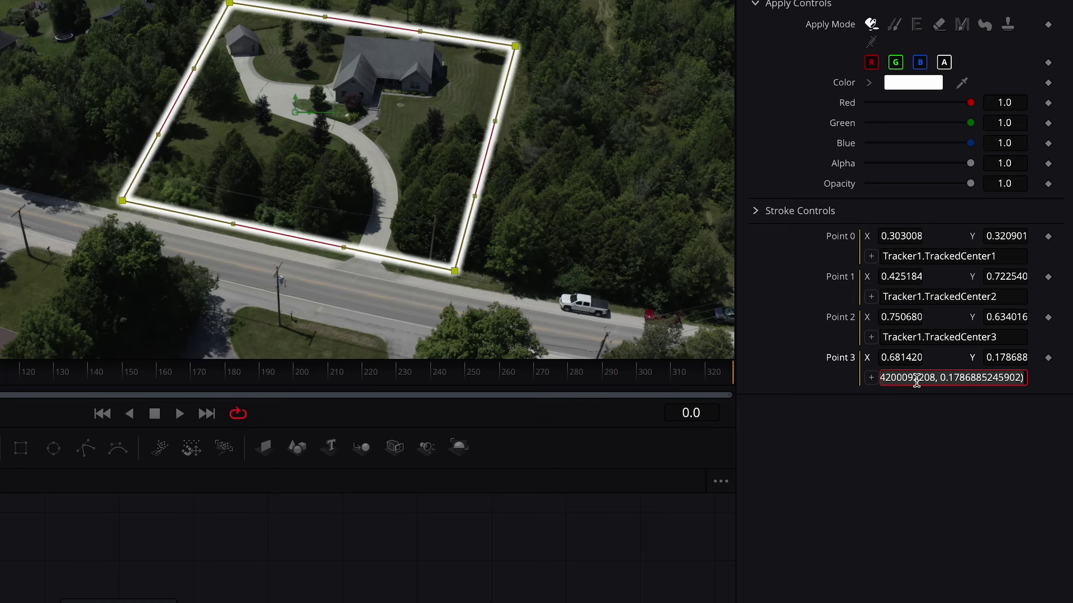
{"action": "key", "text": "cmd+a"}
{"action": "key", "text": "BackSpace"}
{"action": "type", "text": "Tracker1.TrackedCenter1"}
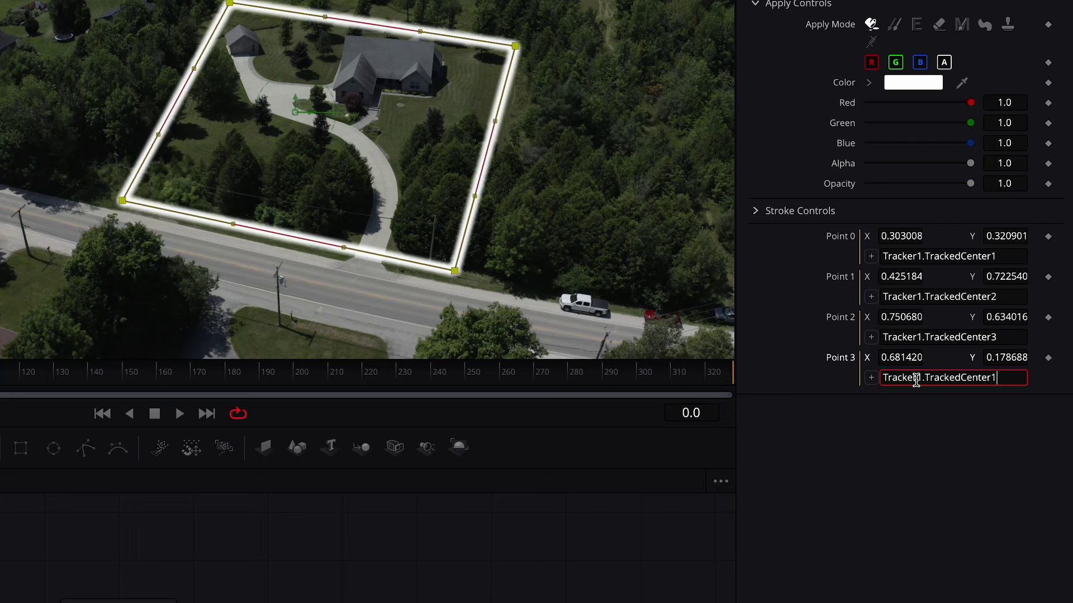
{"action": "key", "text": "BackSpace"}
{"action": "type", "text": "4"}
{"action": "key", "text": "Return"}
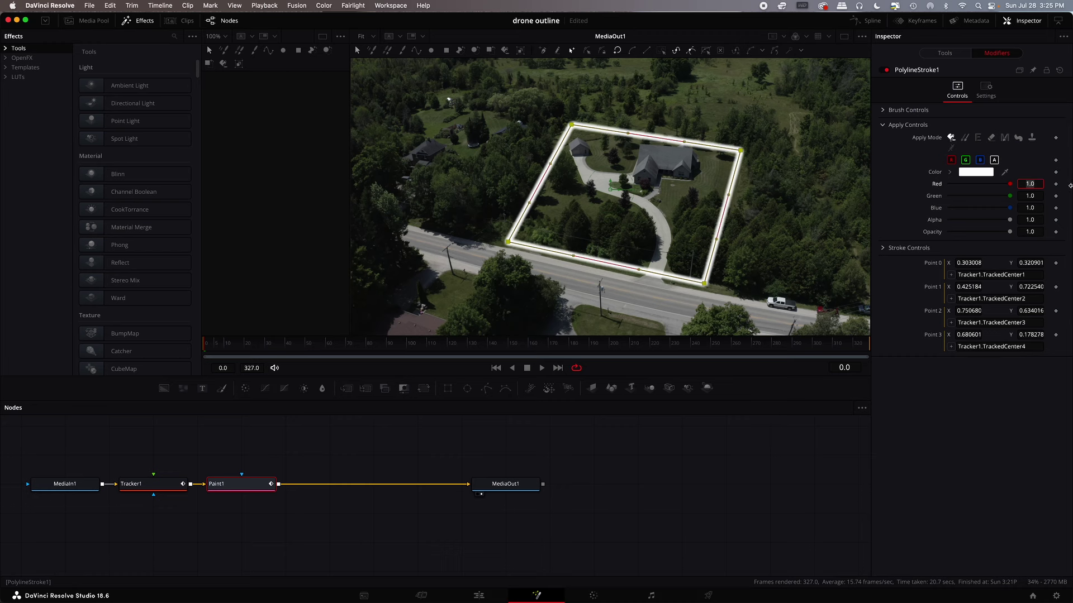
Play the footage to check the outline tracks, then return to the first frame
{"action": "left_click", "coordinate": [542, 369]}
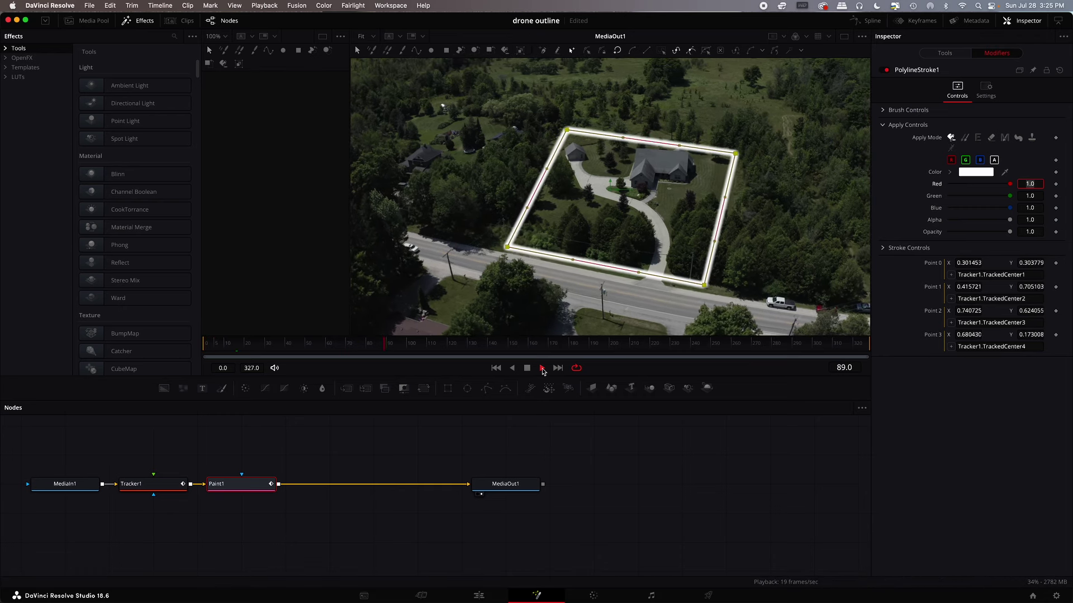
{"action": "left_click", "coordinate": [542, 369]}
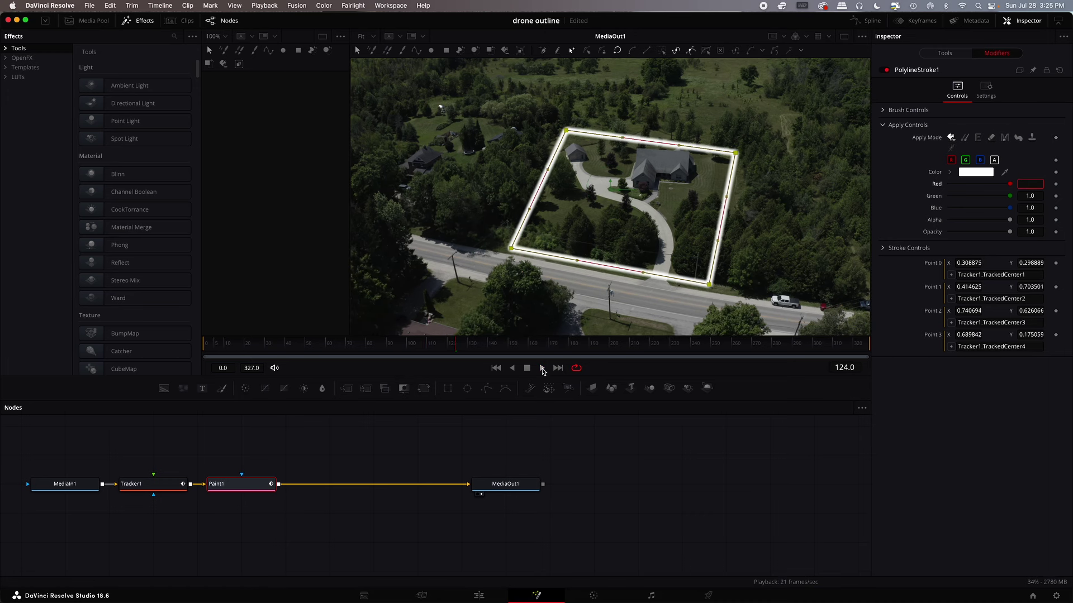
{"action": "key", "text": "Home"}
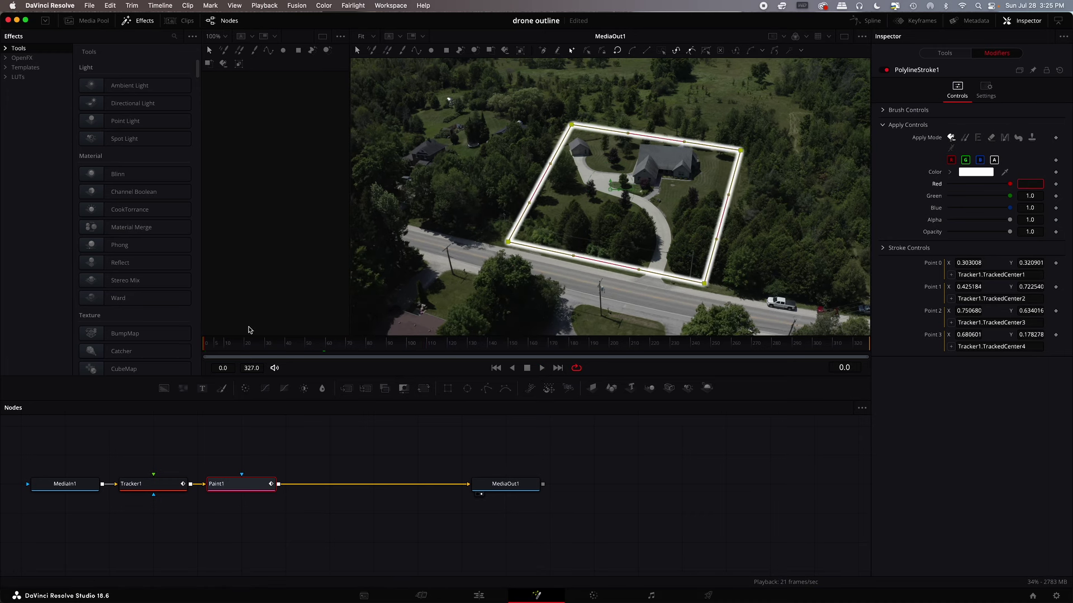
Set the stroke's brush Size to 0.002 and preview the thin outline at frame 27
{"action": "left_click", "coordinate": [884, 111]}
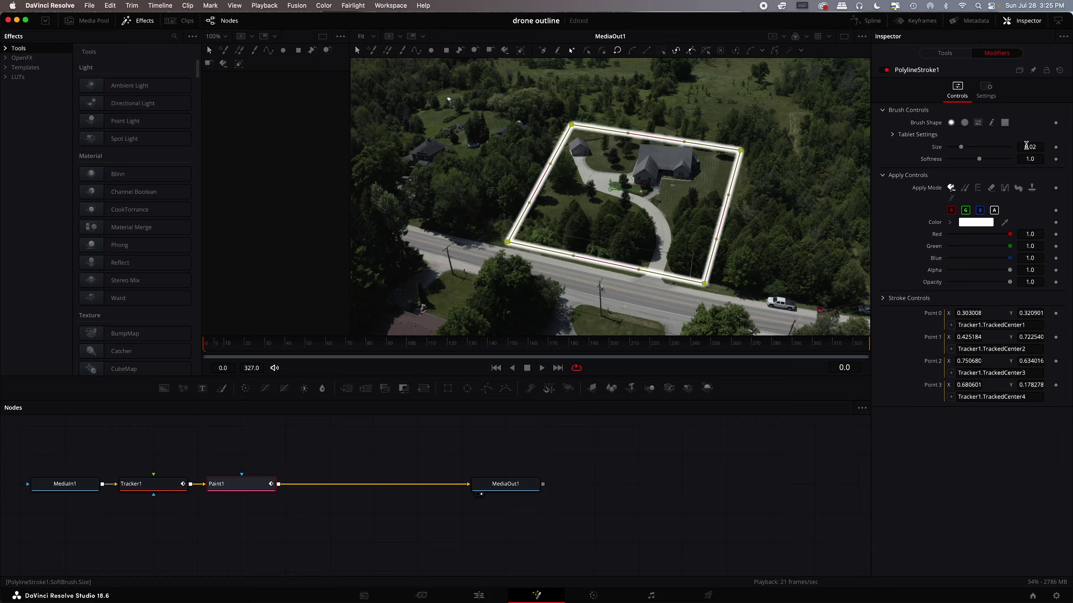
{"action": "left_click", "coordinate": [1030, 146]}
{"action": "type", "text": "0.002"}
{"action": "key", "text": "Tab"}
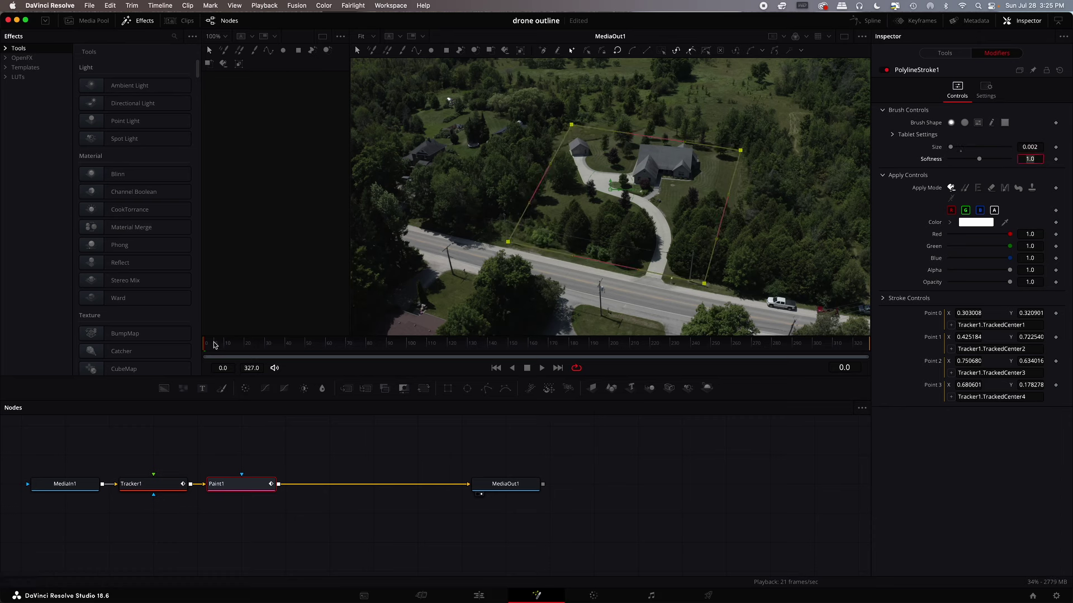
{"action": "left_click_drag", "start_coordinate": [212, 349], "coordinate": [294, 350]}
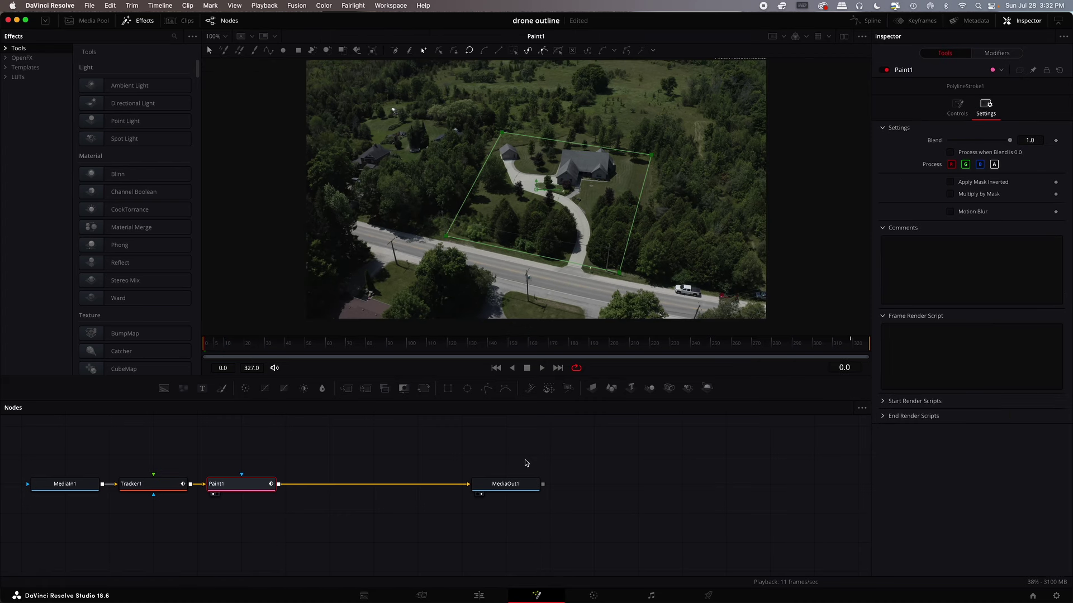
Switch to the Edit page and play Fusion Clip 1 on Timeline 1 to review the outline
{"action": "left_click", "coordinate": [469, 593]}
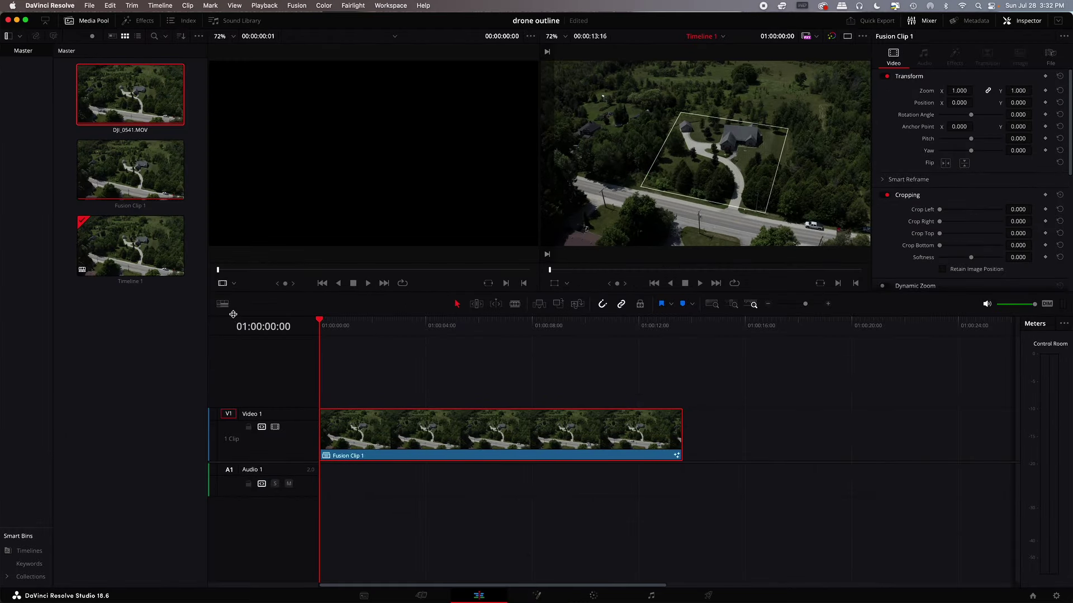
{"action": "key", "text": "space"}
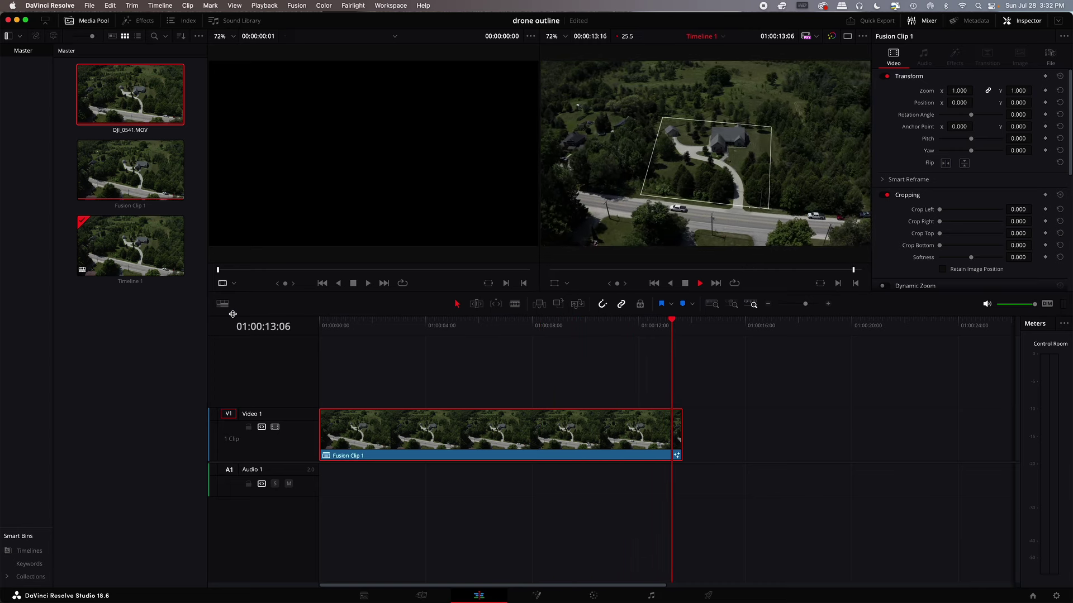
{"action": "key", "text": "space"}
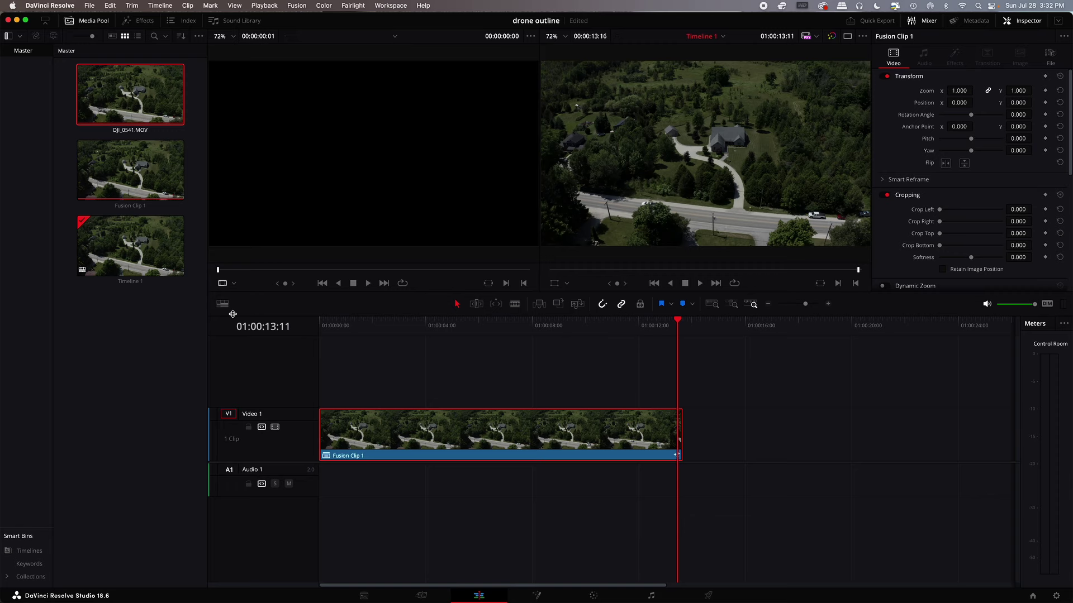